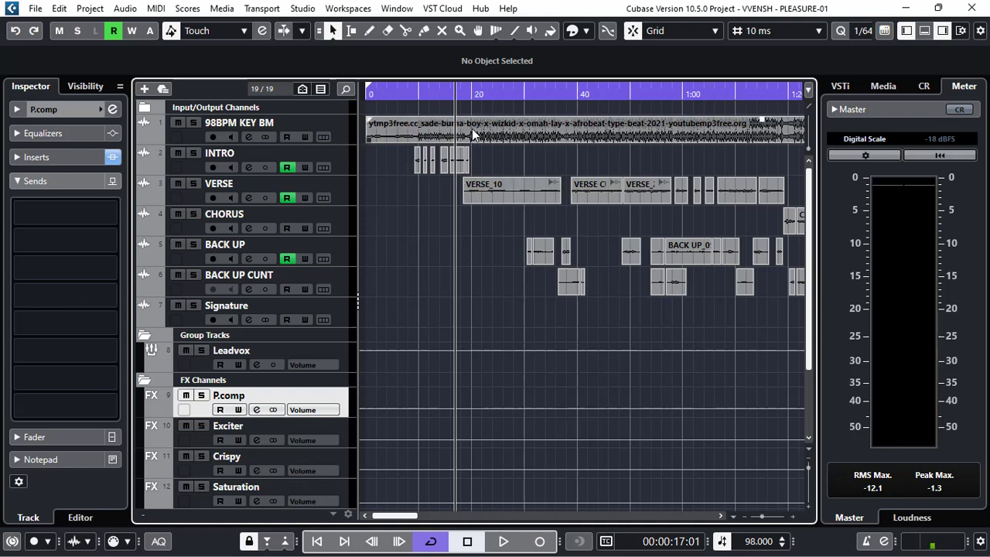
Step: Move the playback position to about 00:00:08, right before the INTRO events
left_click(462, 95)
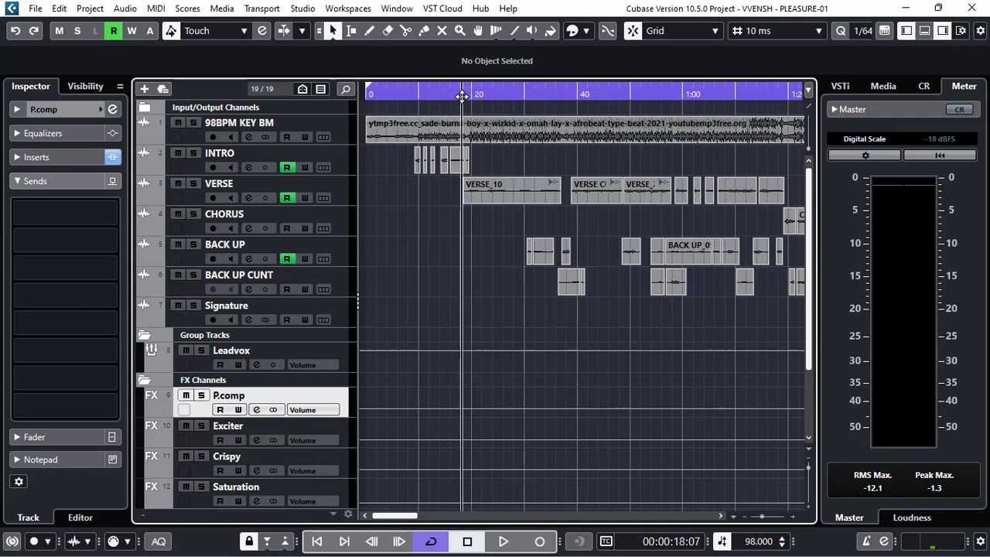
left_click(415, 94)
left_click(413, 92)
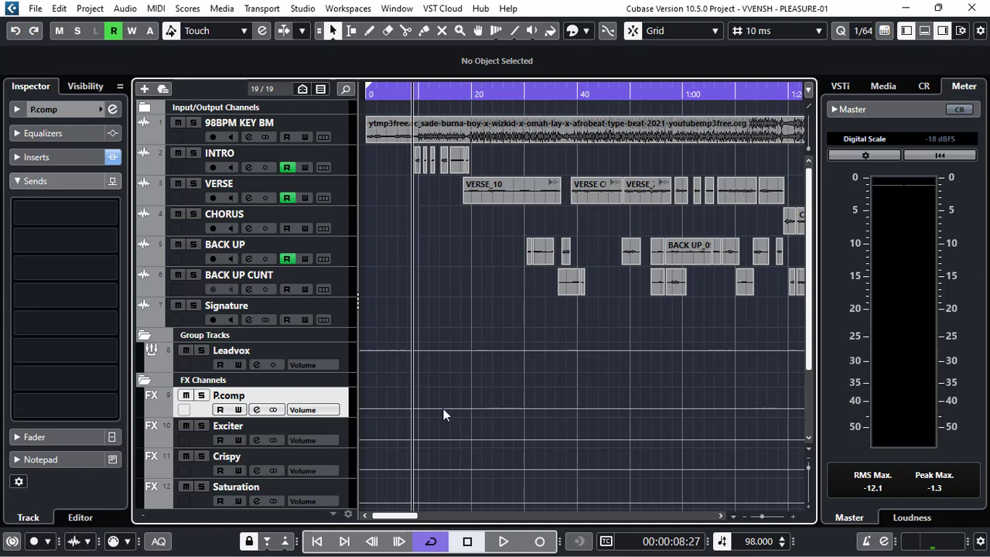
Step: Play from the intro, stop around 0:40, and collapse P.comp's Sends section
left_click(503, 541)
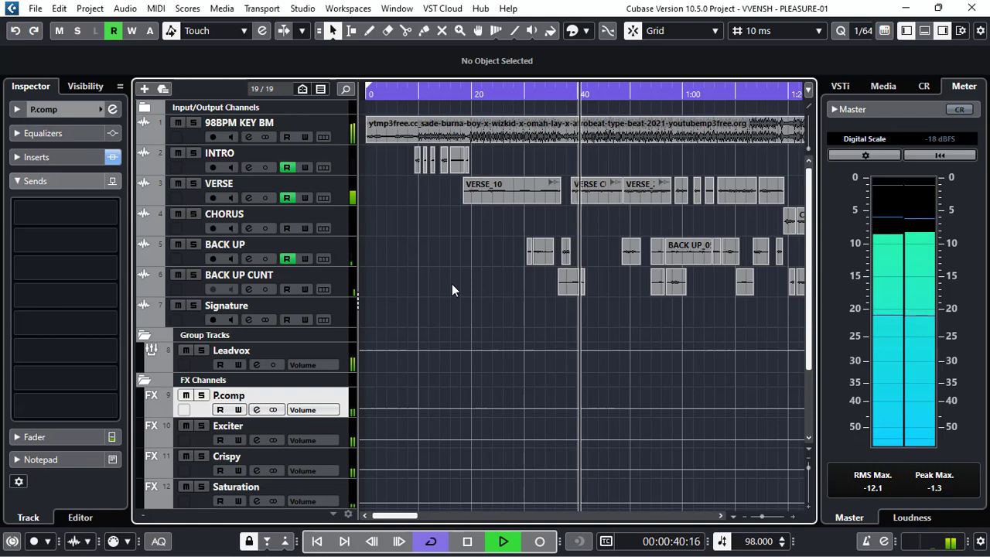
key("space")
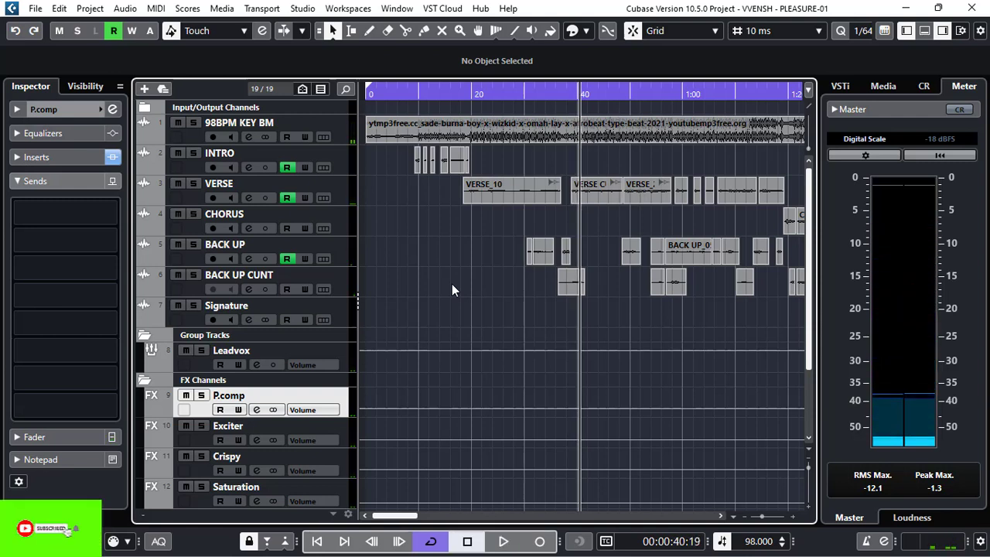
left_click(67, 181)
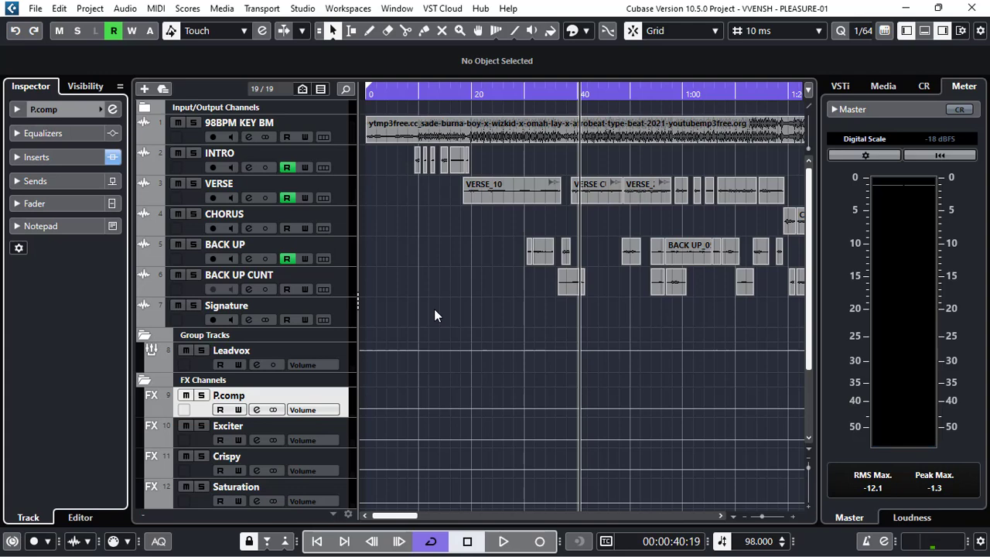
Step: Remove the P.comp FX channel and begin adding a track from the Leadvox track menu
right_click(345, 398)
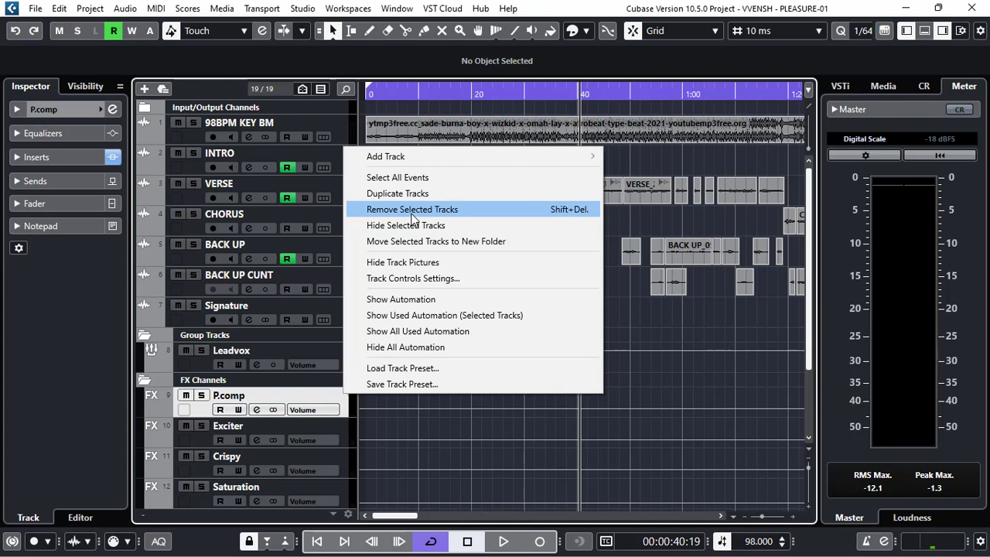
left_click(412, 209)
left_click(461, 316)
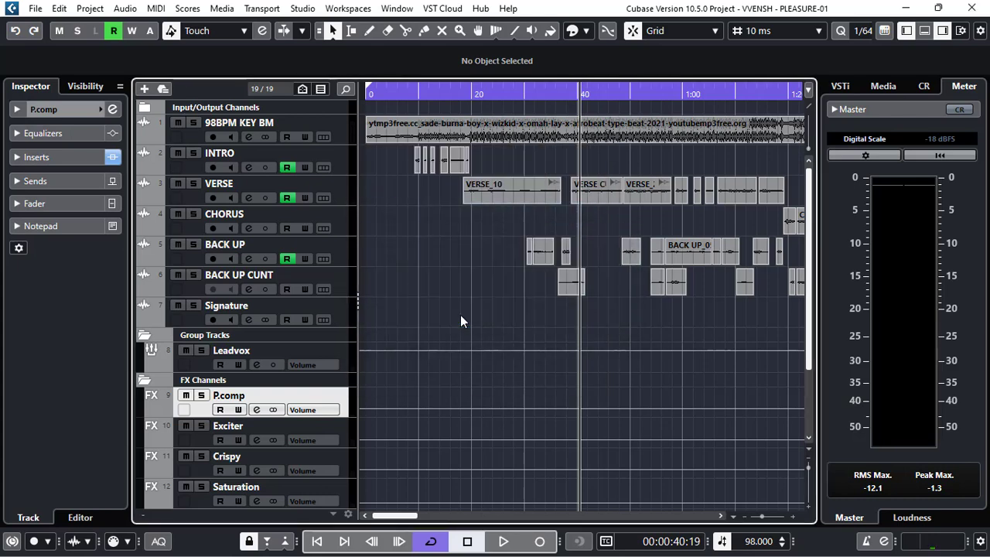
left_click(341, 356)
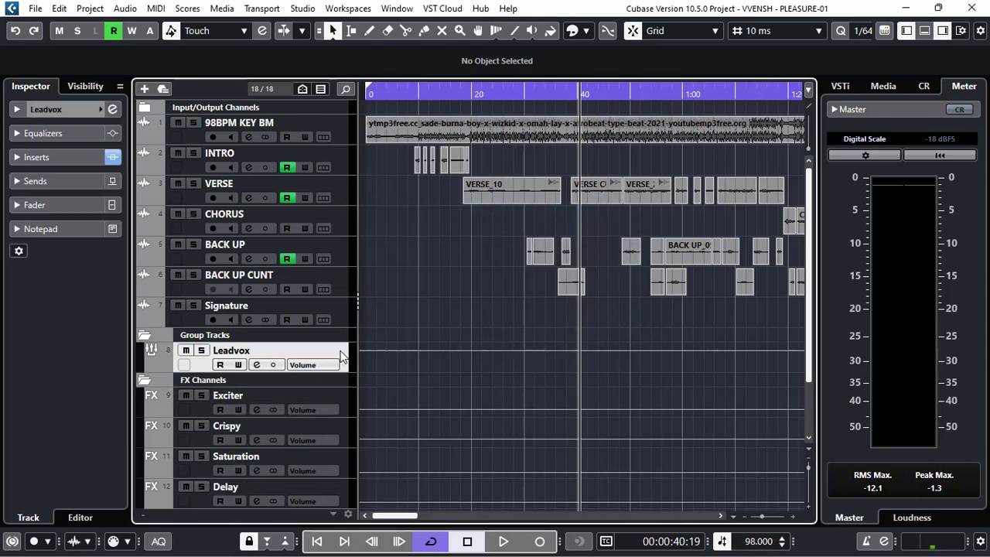
right_click(341, 356)
mouse_move(433, 113)
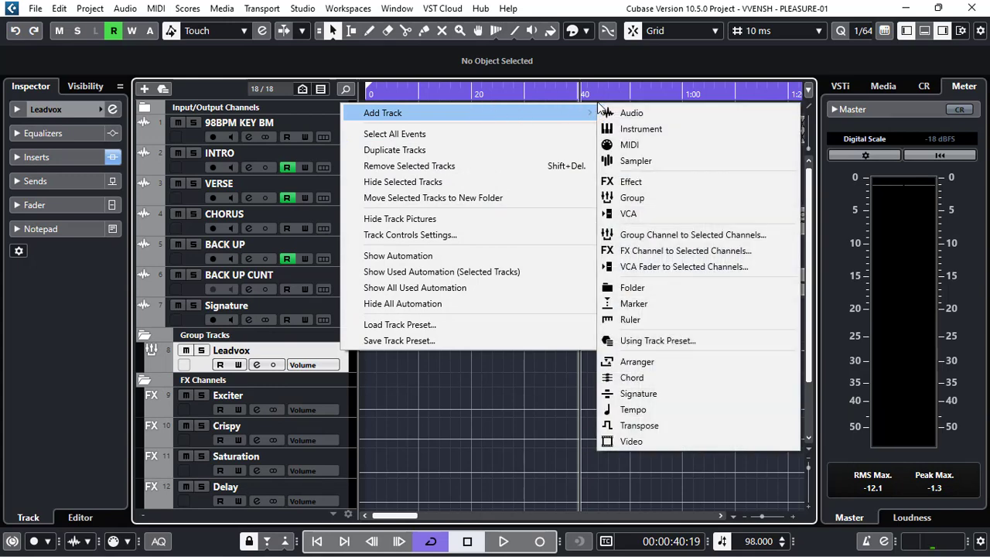
Step: Add an Effect track named P.comp using Softube > Dynamics > FET Compressor
left_click(645, 186)
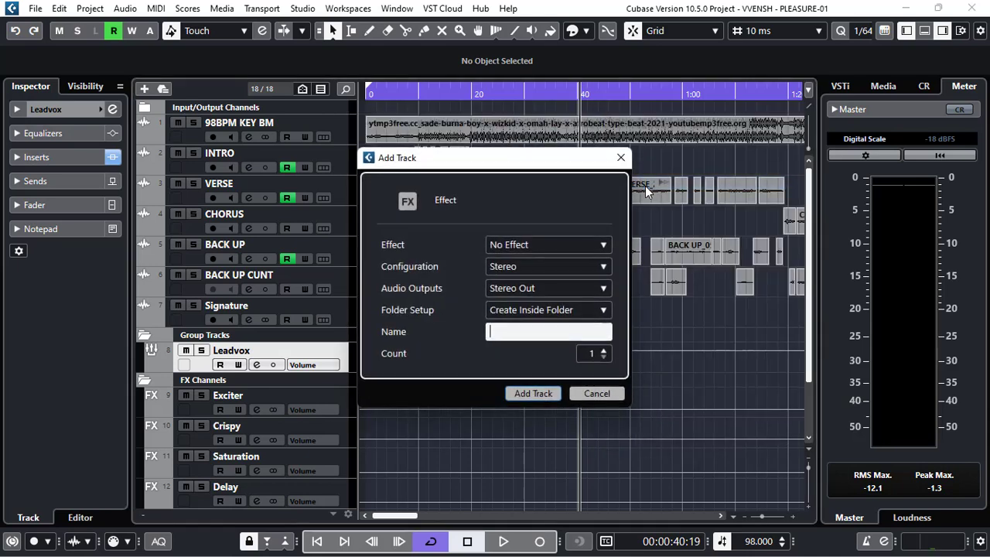
left_click(512, 249)
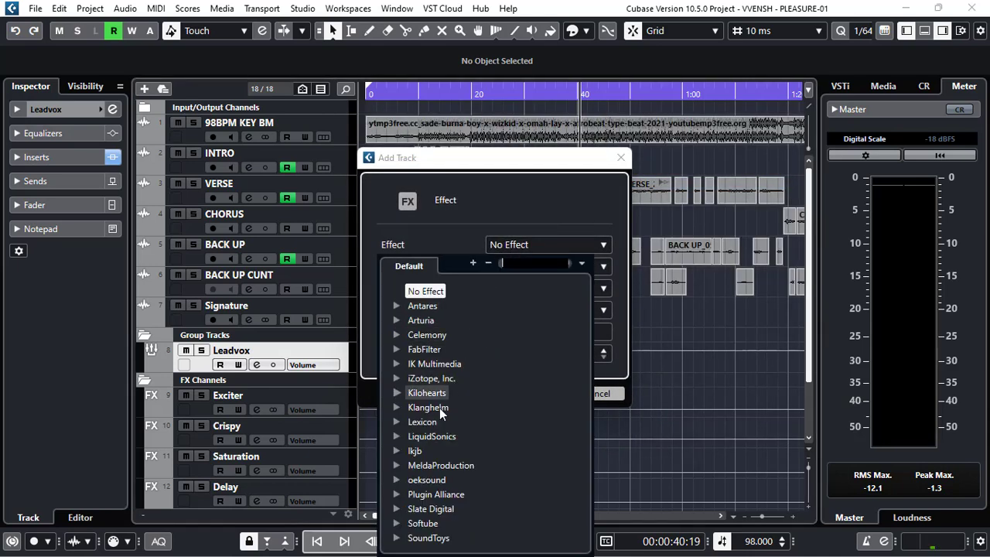
scroll(418, 476, "down", 3)
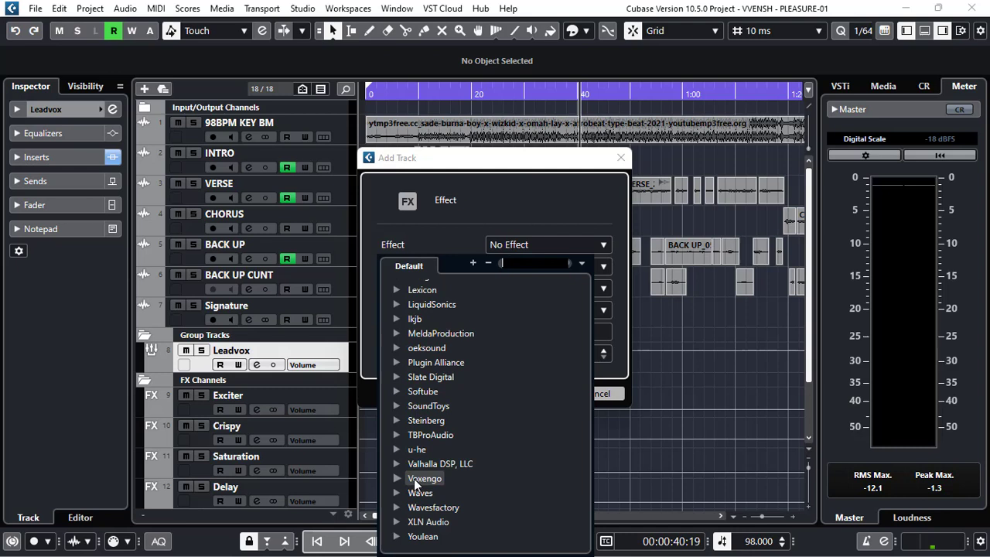
left_click(397, 391)
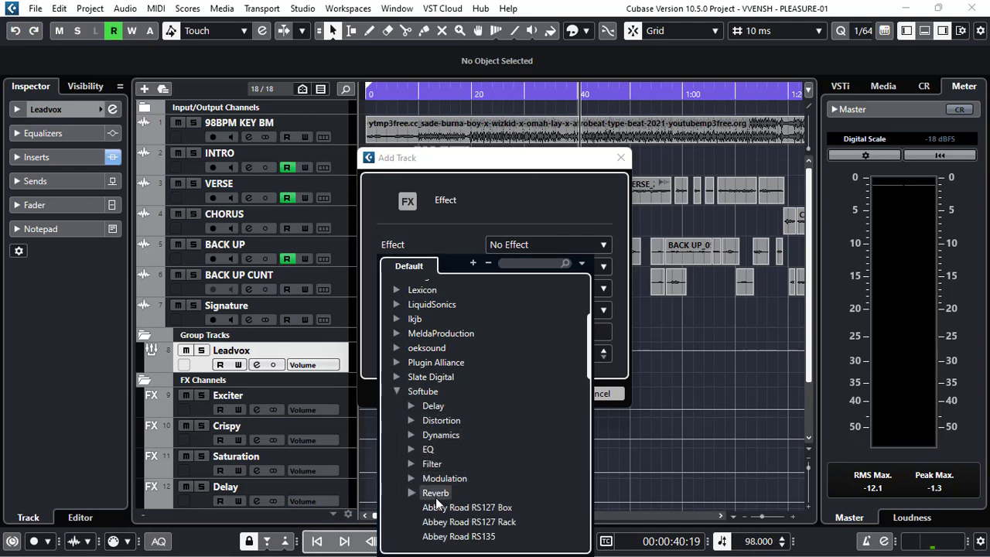
scroll(431, 477, "down", 2)
scroll(432, 479, "up", 2)
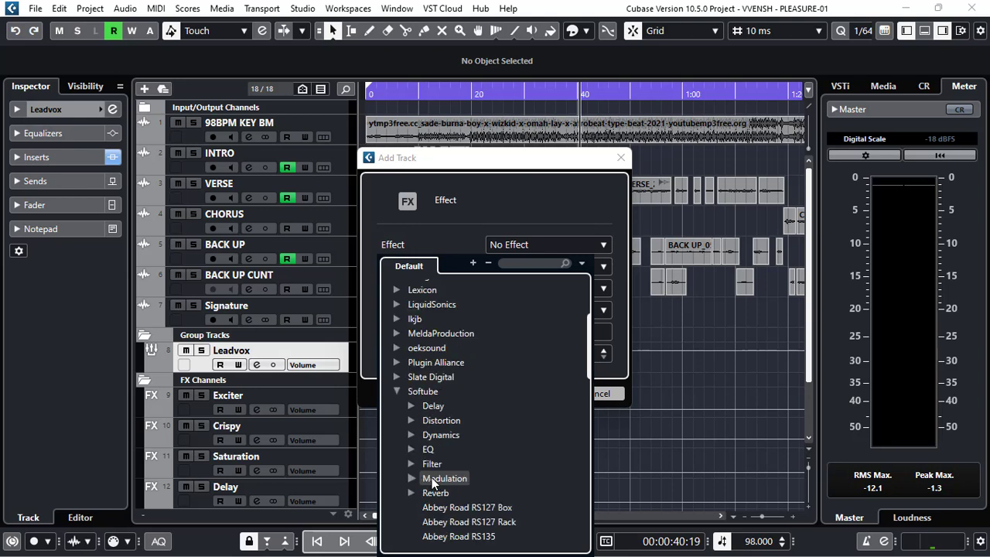
left_click(411, 433)
left_click(453, 466)
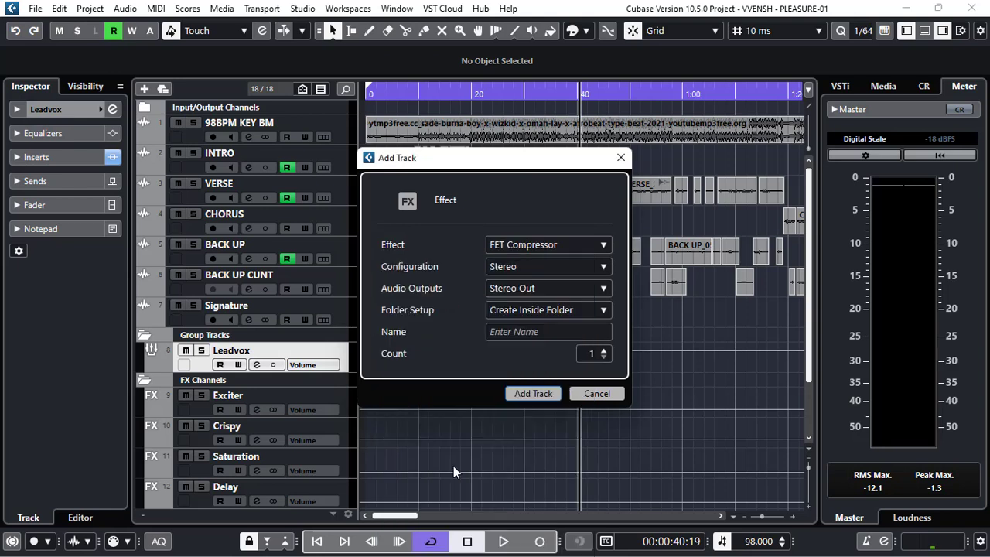
left_click(522, 329)
type("P.comp")
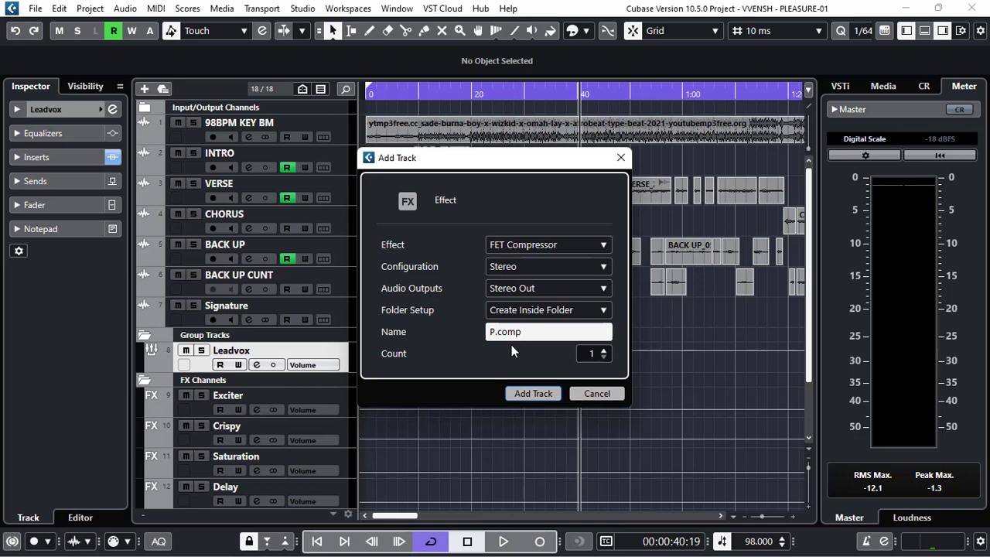
left_click(544, 394)
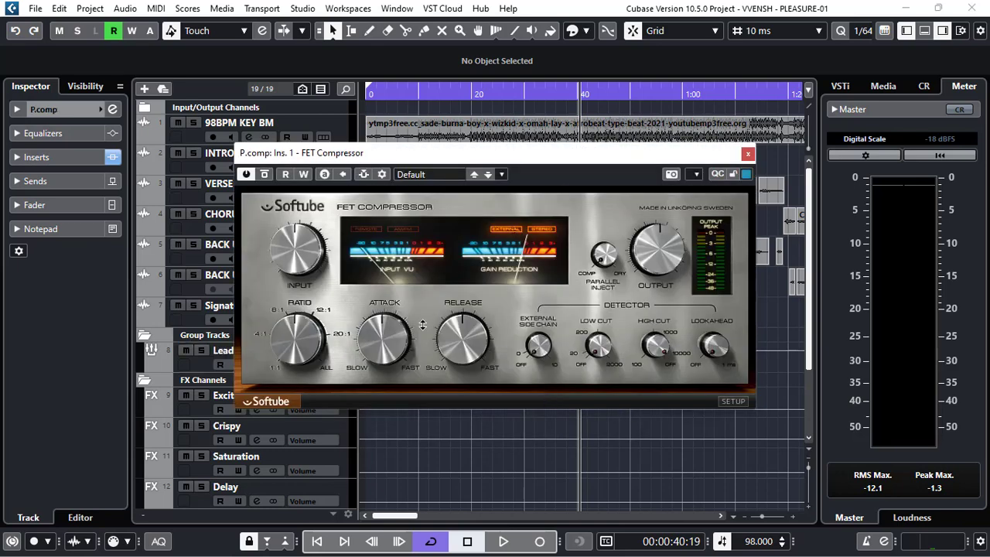
Step: Turn the FET Compressor Ratio knob fully to ALL and close the plugin window
left_click_drag(298, 340, 298, 309)
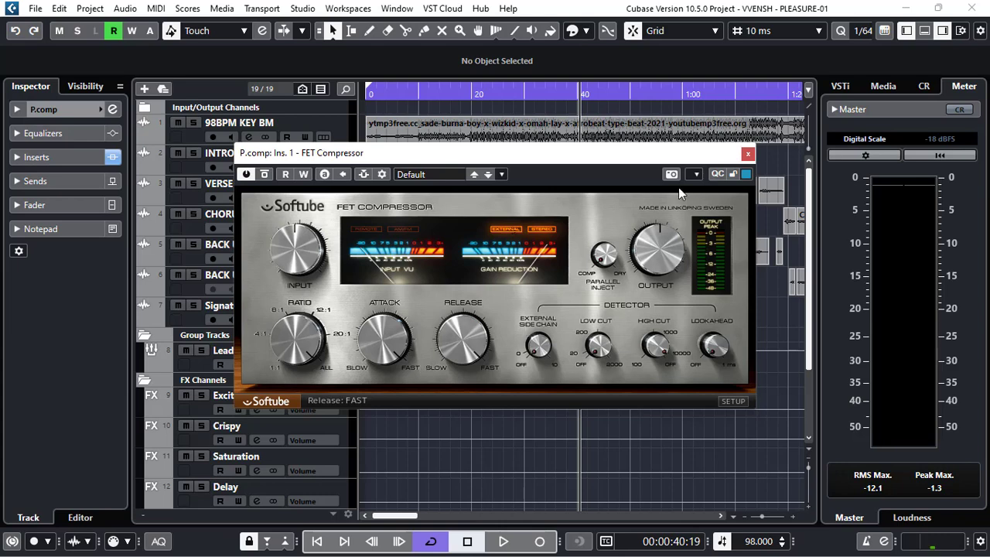
left_click(749, 154)
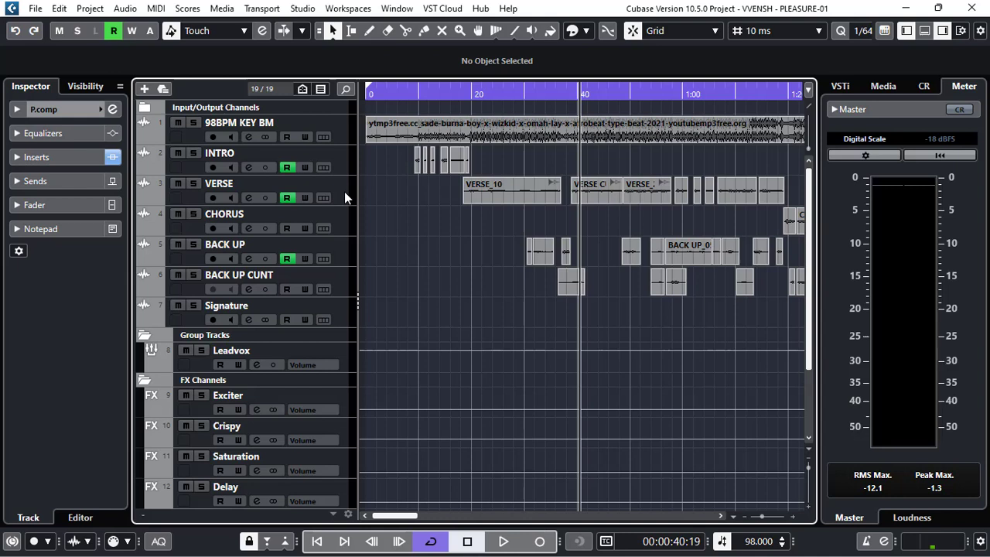
Step: Move the P.comp channel to the top of the FX channels
left_click(345, 152)
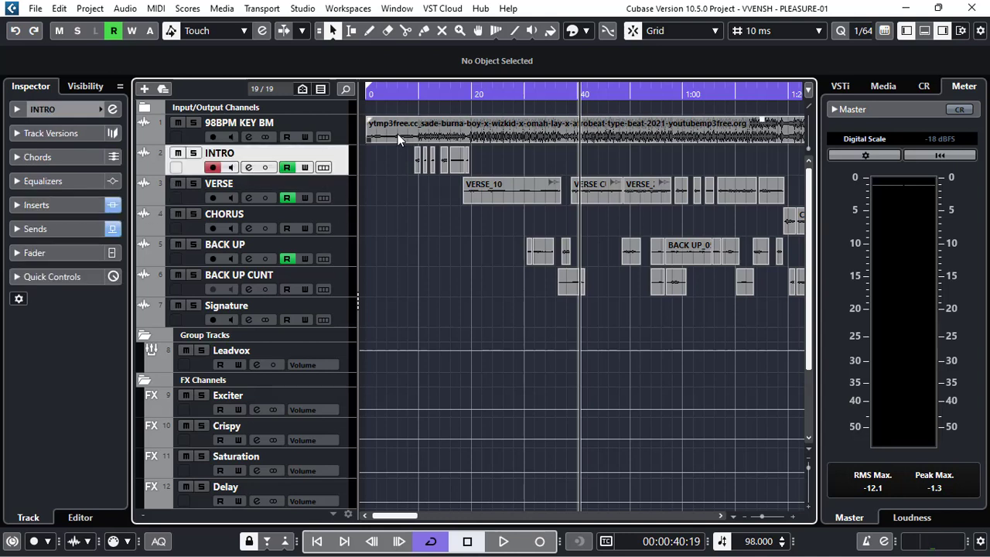
left_click(343, 192)
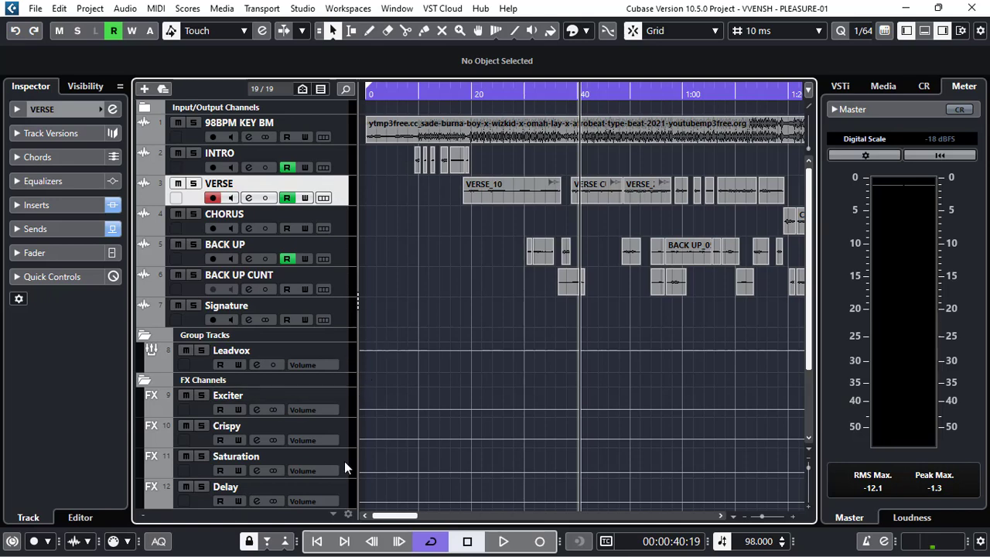
scroll(344, 461, "down", 2)
left_click_drag(340, 501, 336, 332)
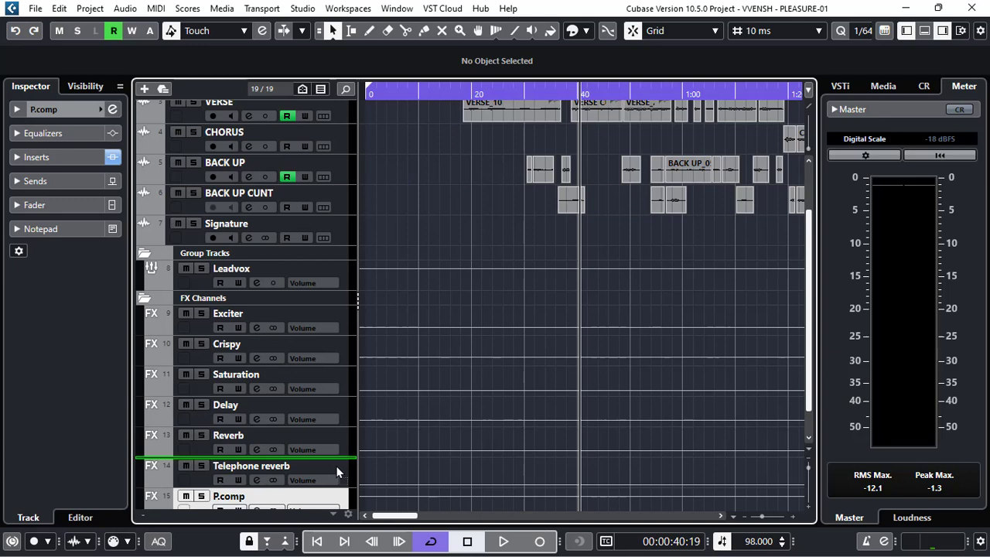
scroll(409, 308, "up", 2)
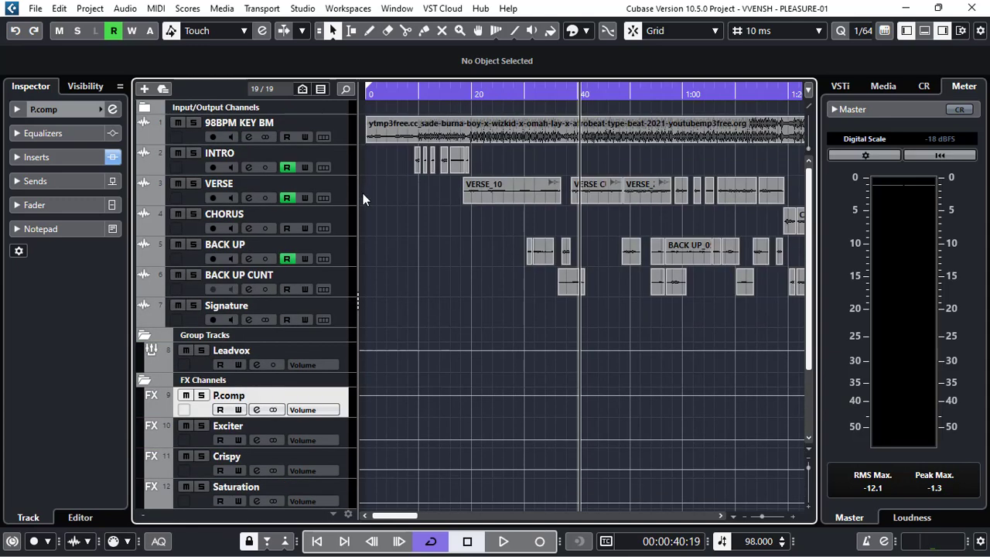
Step: Select the VERSE track and expand its Sends section in the Inspector
left_click(344, 157)
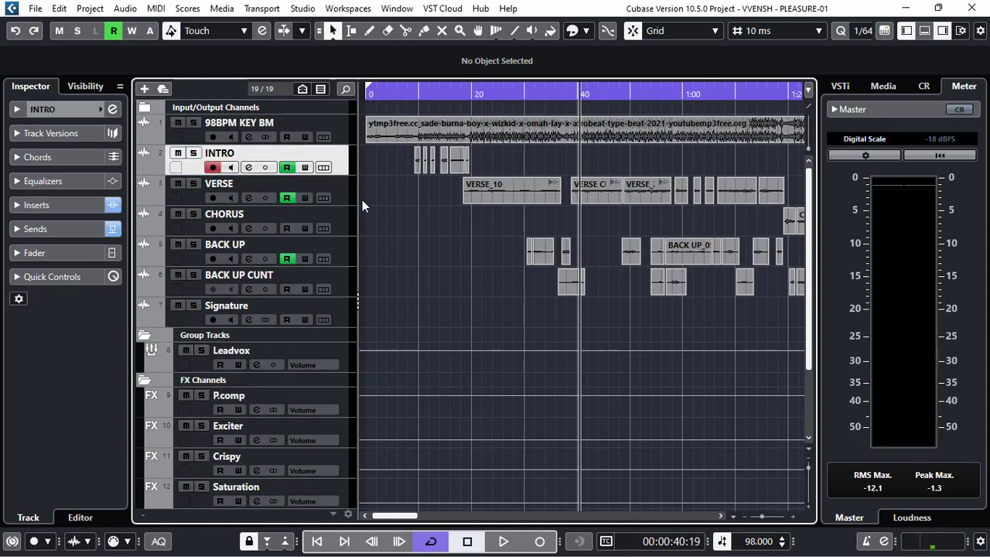
left_click(342, 189)
left_click(69, 227)
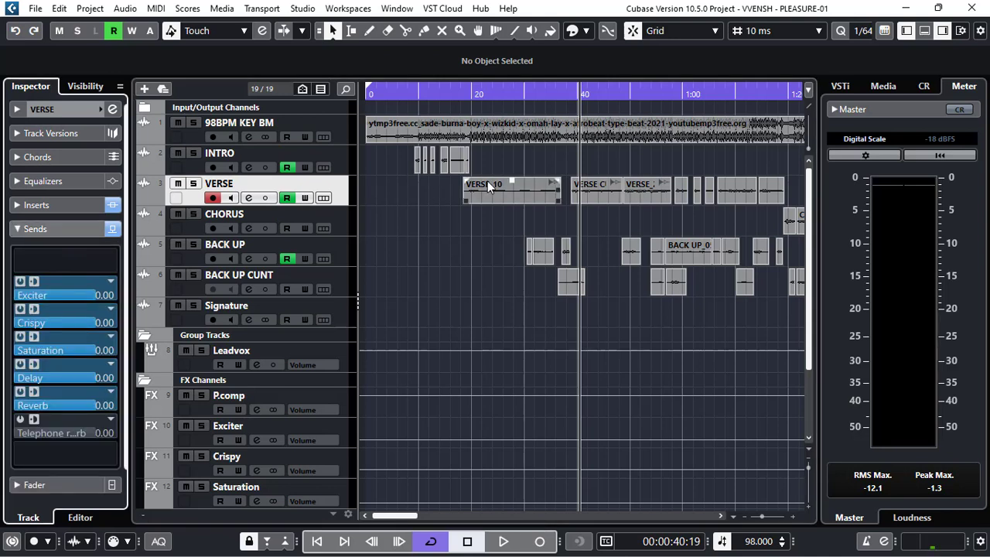
Step: Route a VERSE send to P.comp, left switched off, and set playback near 0:17
left_click(100, 249)
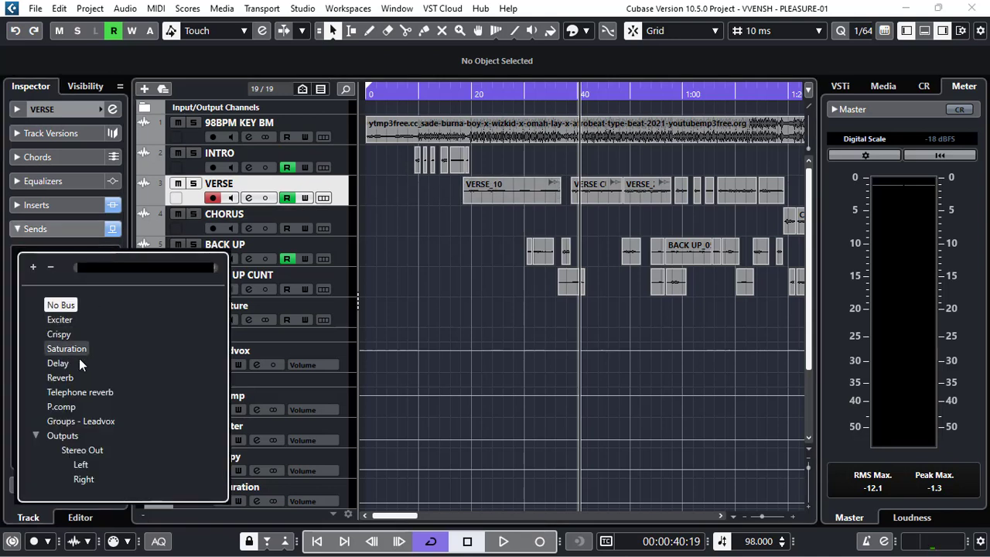
left_click(61, 406)
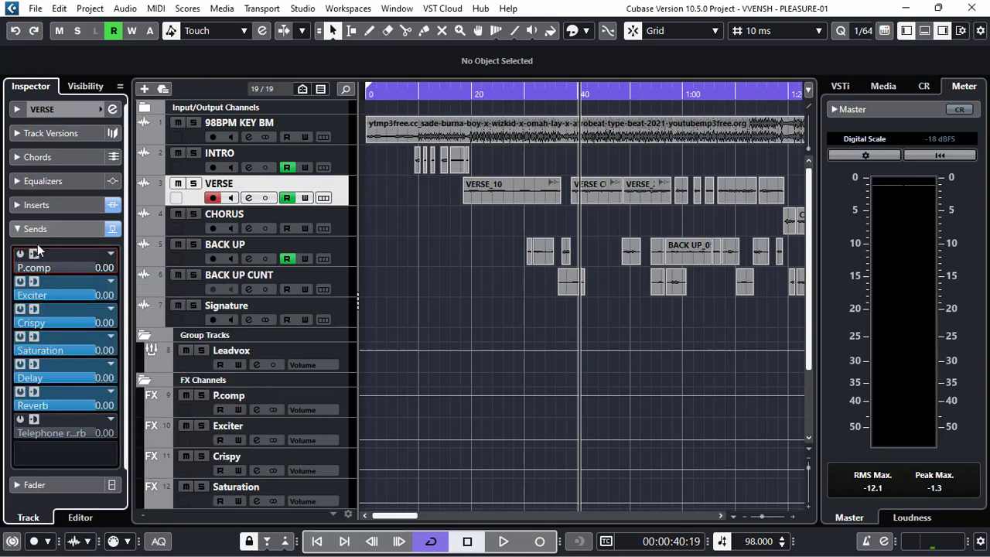
left_click(19, 256)
left_click(20, 256)
left_click(461, 94)
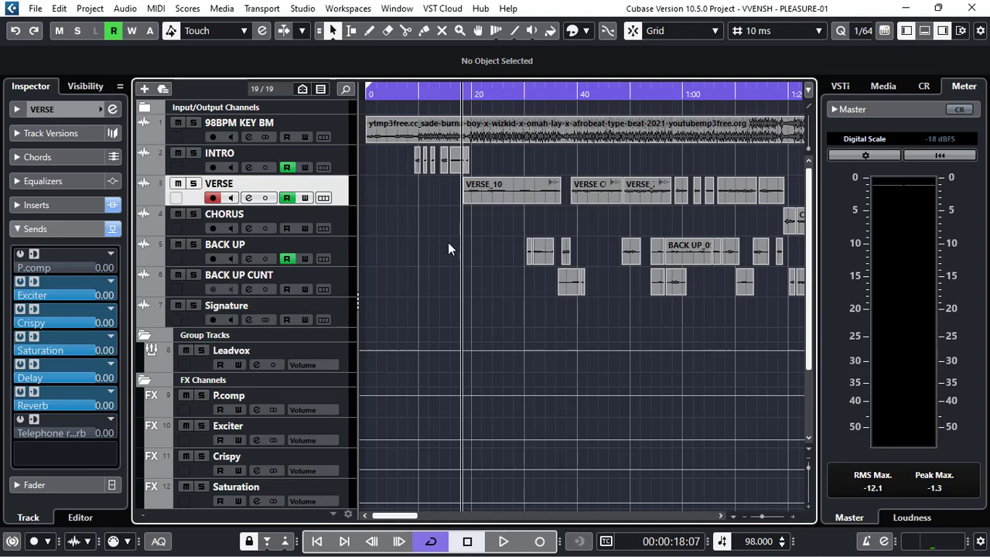
Step: Play the verse opening up to 0:31, then switch on VERSE's P.comp send
left_click(460, 93)
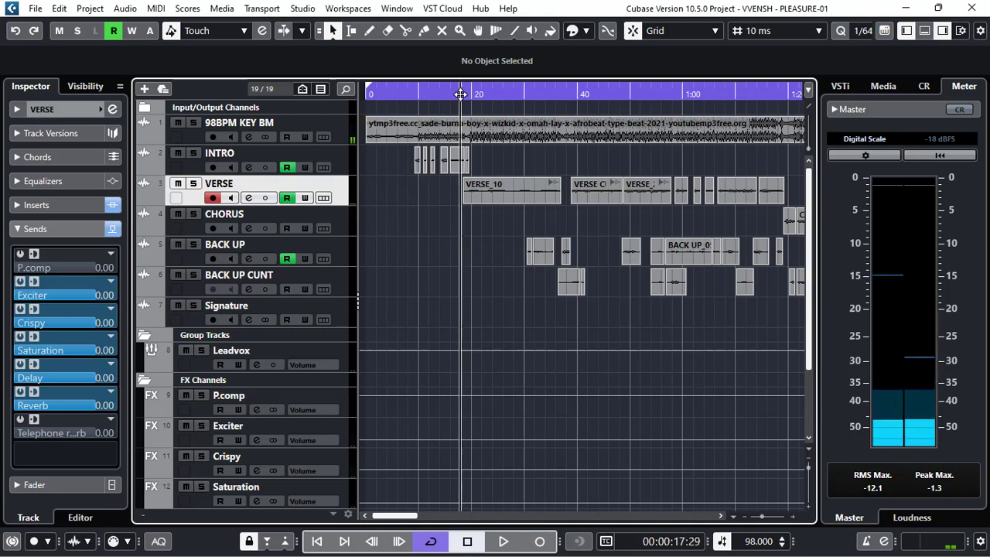
key("space")
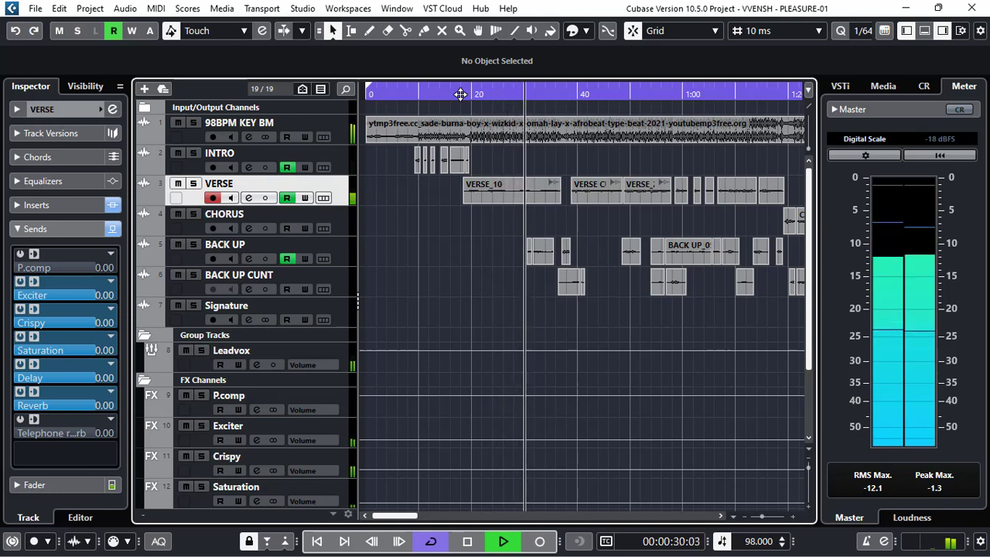
key("space")
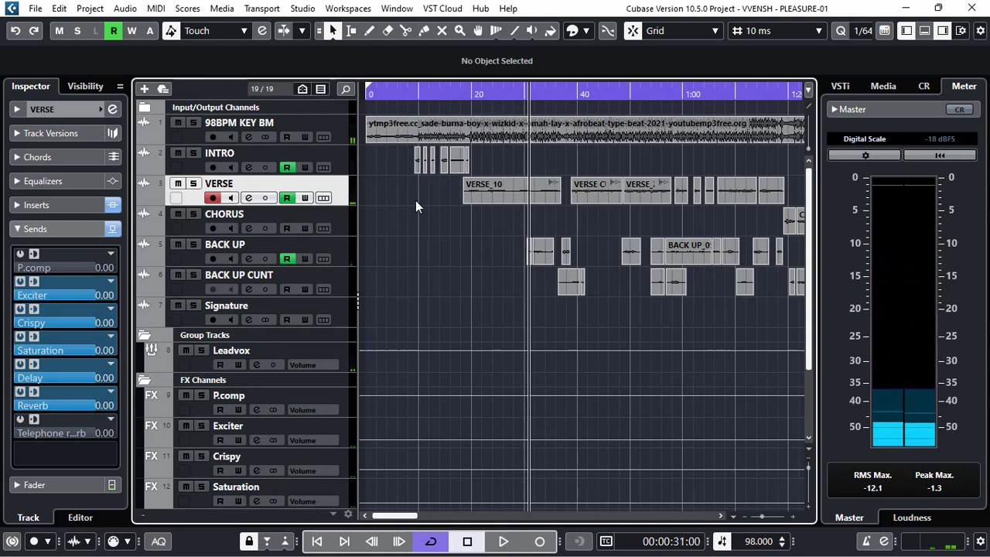
left_click(20, 254)
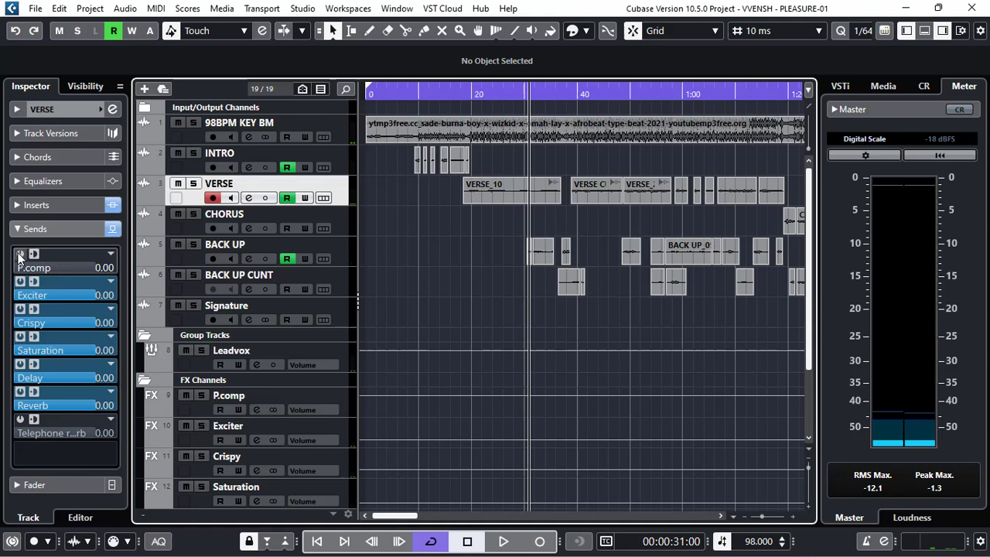
Step: Play the verse from about 0:17 to 0:26, hide VERSE's sends, and select P.comp
left_click(466, 93)
left_click(458, 94)
key("space")
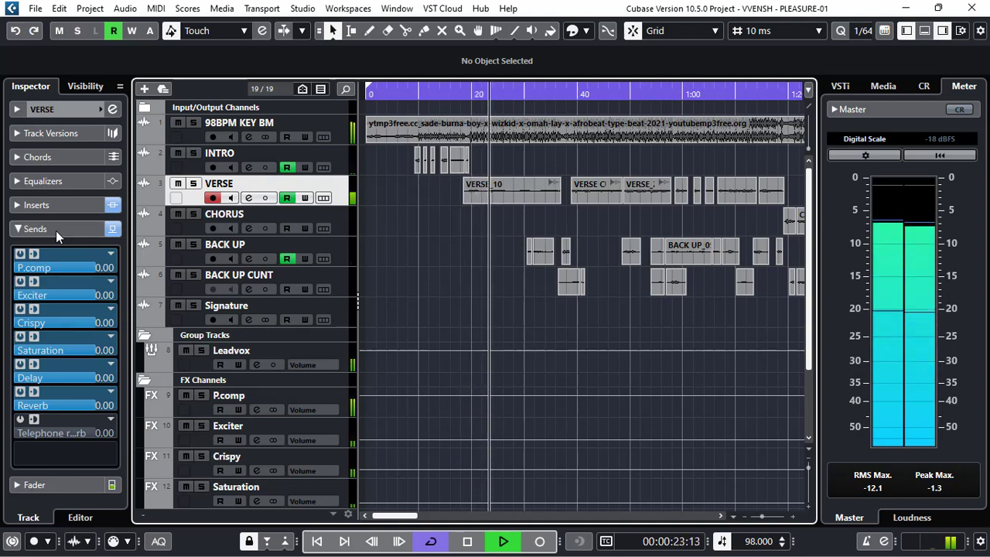
left_click(34, 229)
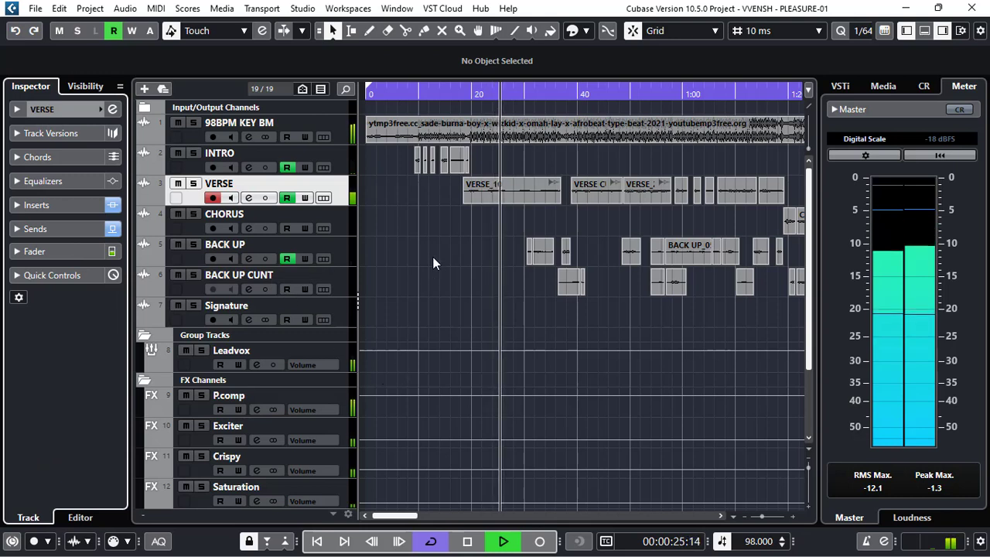
key("space")
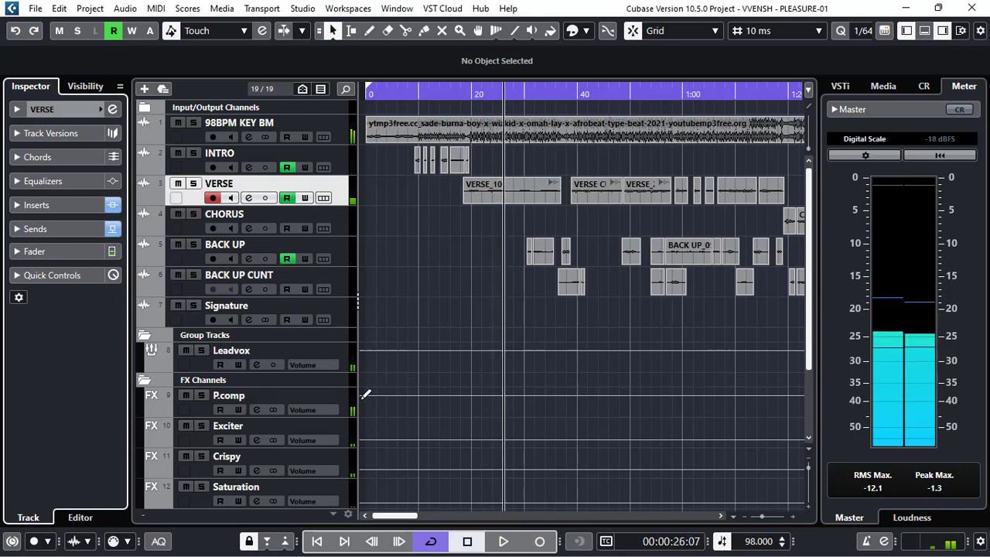
left_click(349, 400)
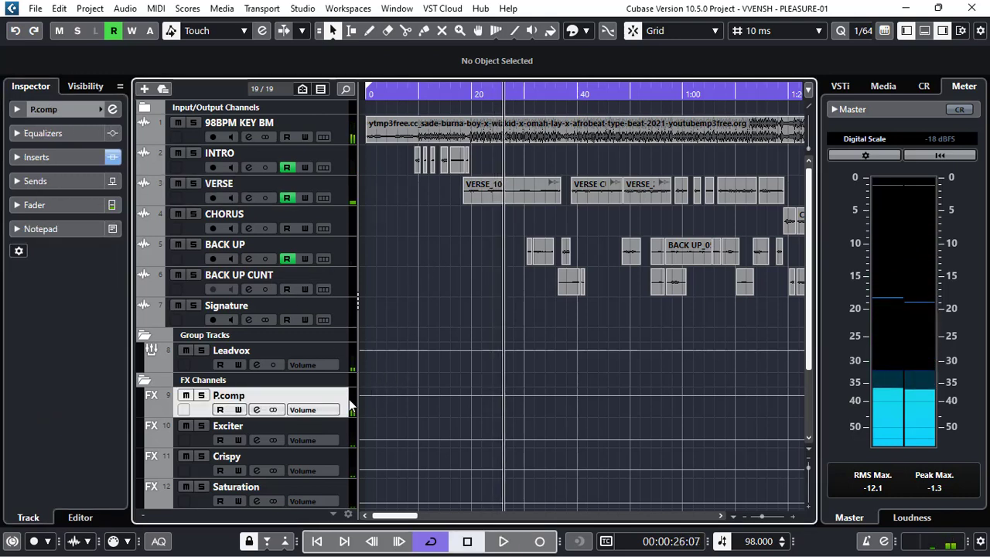
left_click(56, 200)
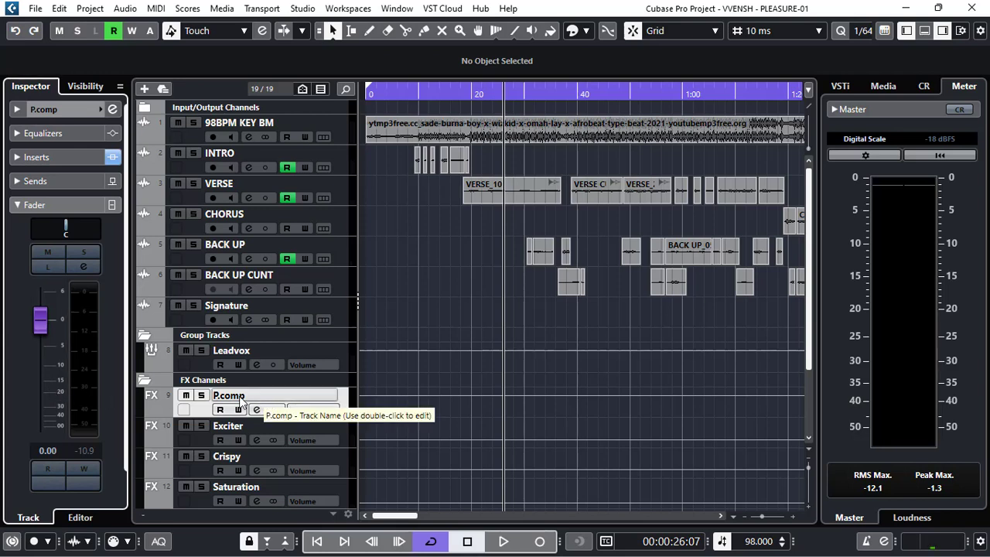
left_click(49, 206)
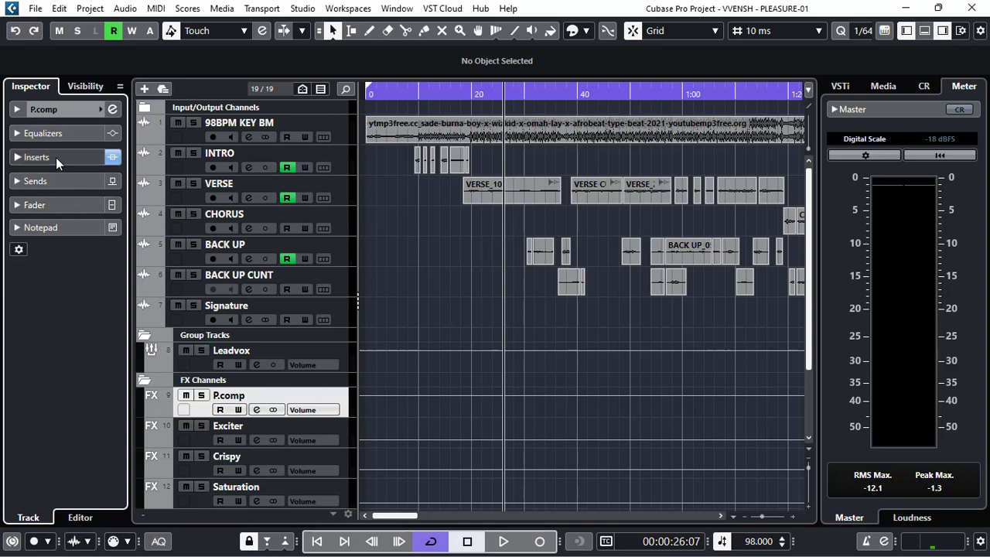
Step: Expand P.comp's Inserts, open the FET Compressor editor, and drag its window lower
left_click(56, 157)
left_click(34, 174)
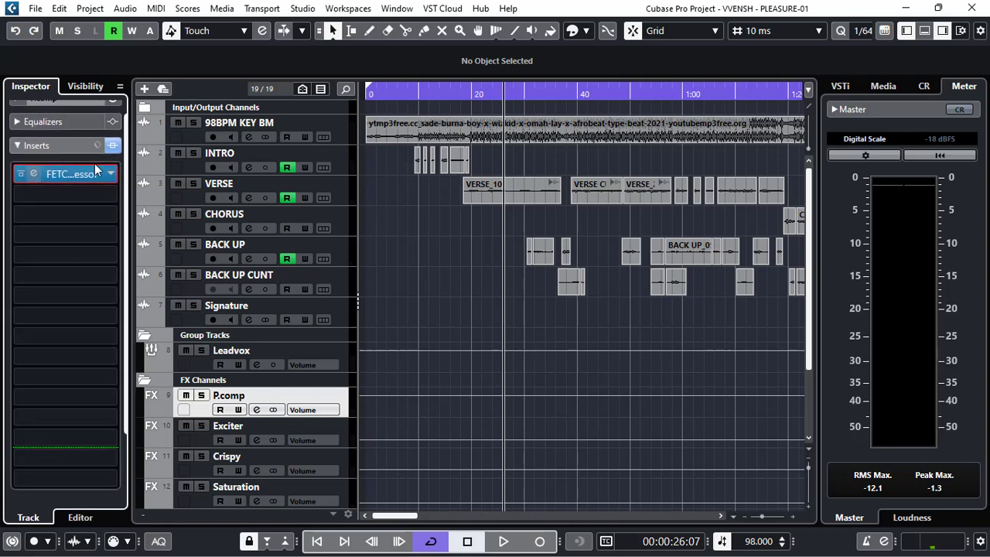
left_click_drag(510, 164, 543, 287)
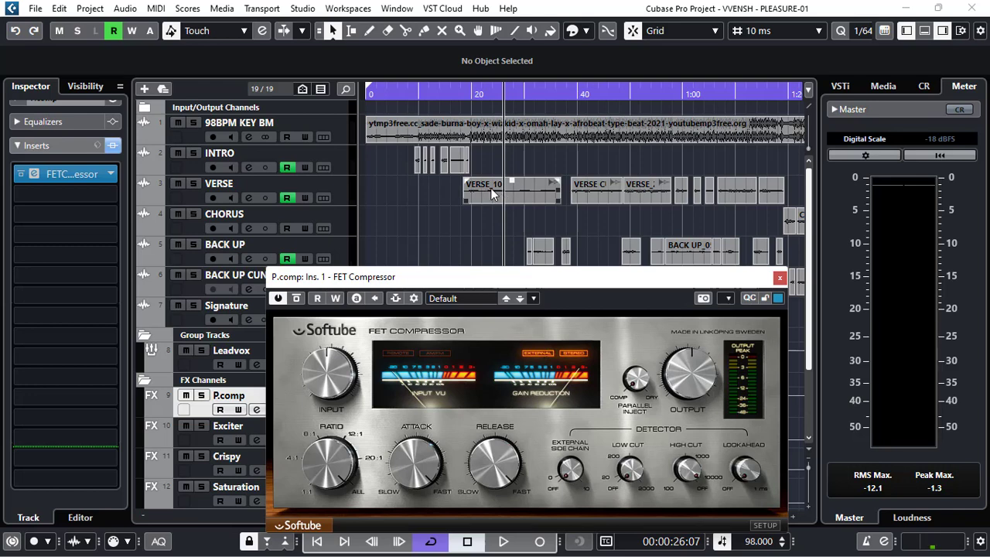
Step: Close the FET Compressor window and lower the VERSE (D) fader to about -19 dB
left_click(780, 278)
right_click(344, 194)
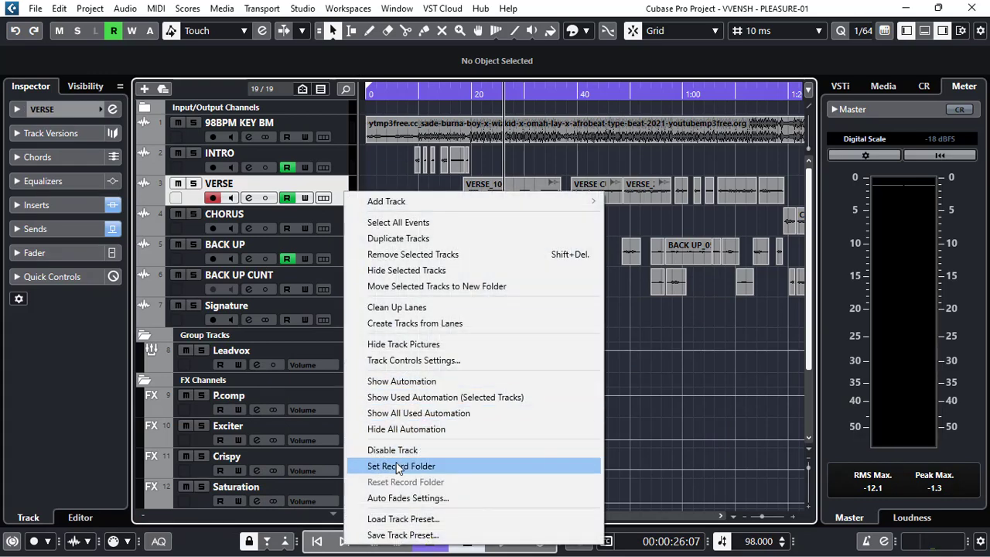
key("Escape")
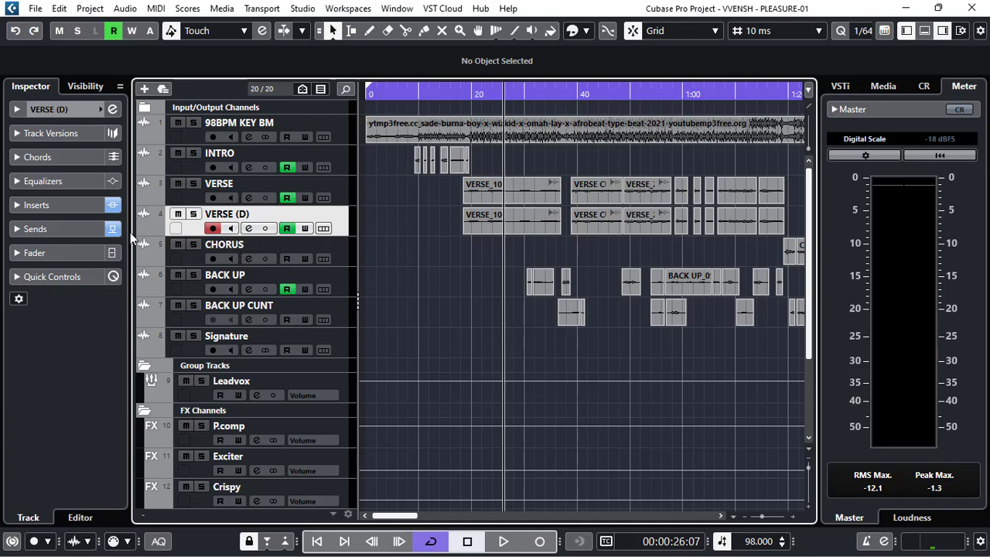
left_click(58, 253)
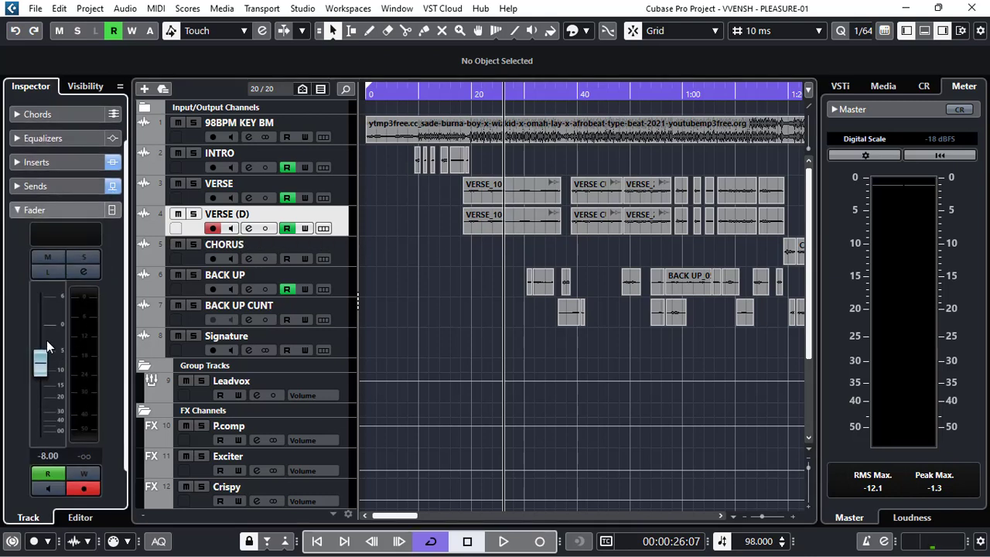
left_click_drag(40, 375, 41, 406)
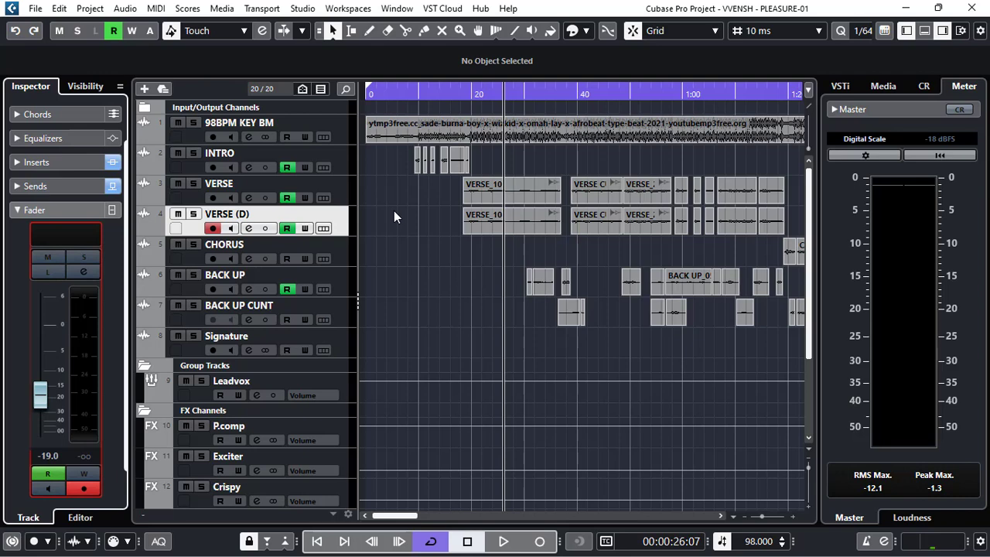
Step: Remove the duplicated VERSE (D) track, leaving 19 tracks
right_click(337, 215)
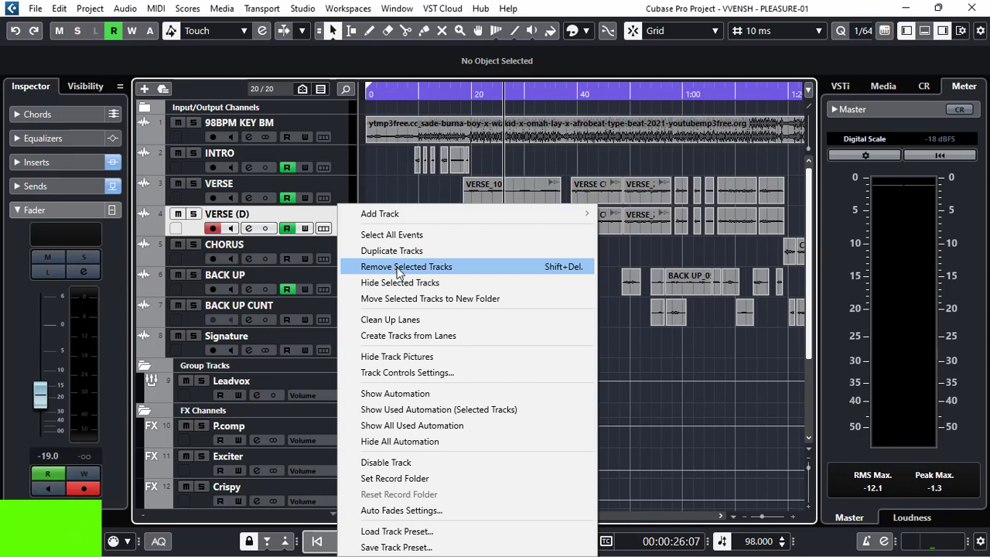
left_click(406, 266)
left_click(464, 319)
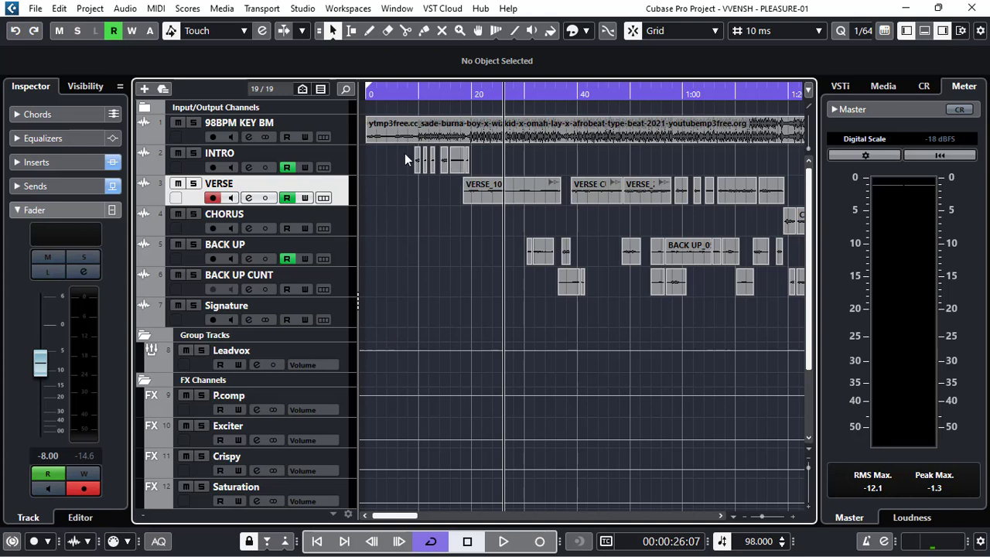
Step: Check the P.comp and VERSE Inspector sections and move playback back to about 0:17
left_click(348, 400)
left_click(75, 145)
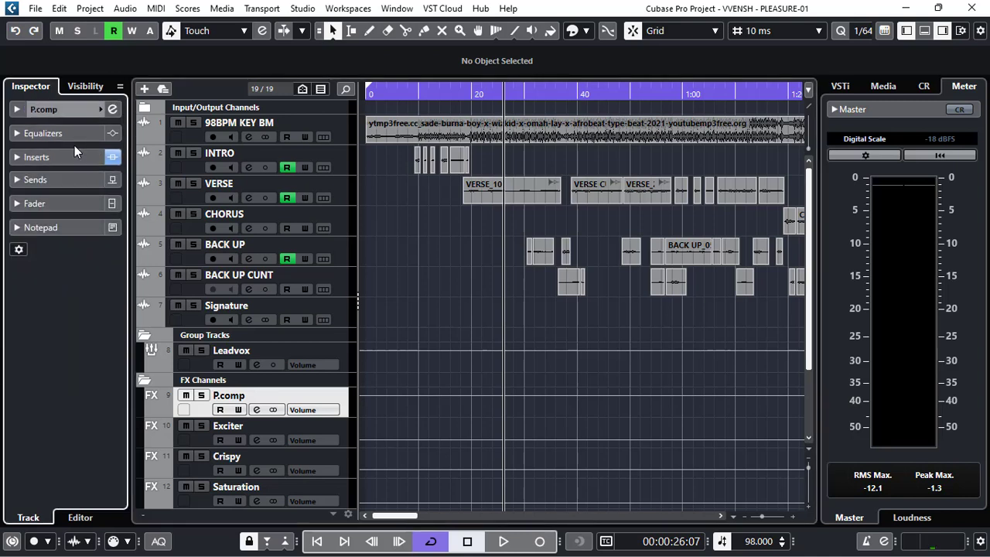
left_click(48, 205)
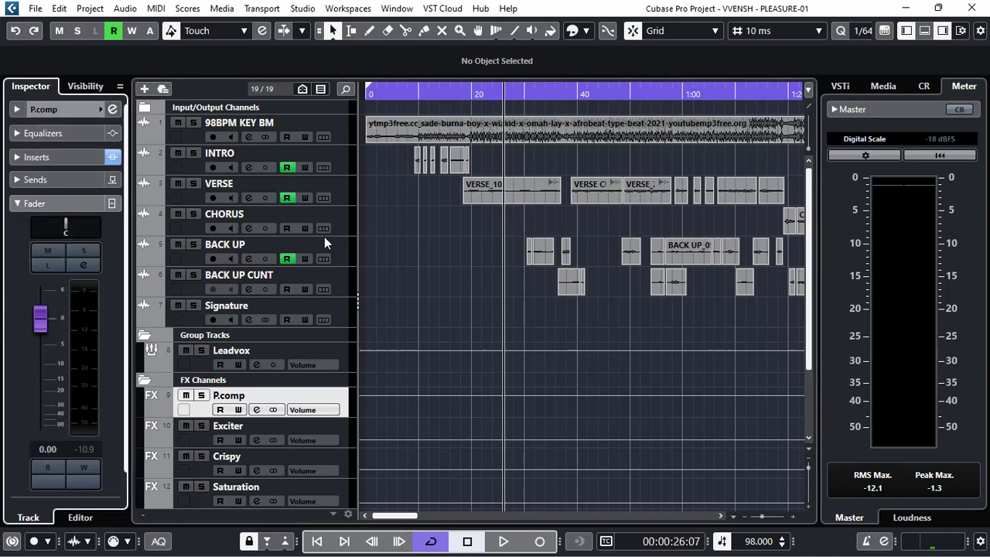
left_click(345, 198)
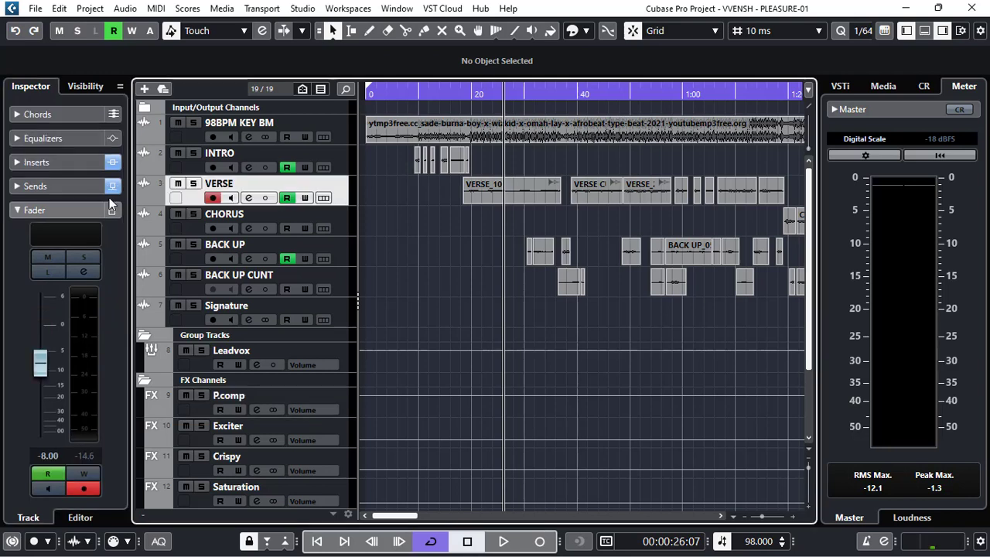
left_click(69, 183)
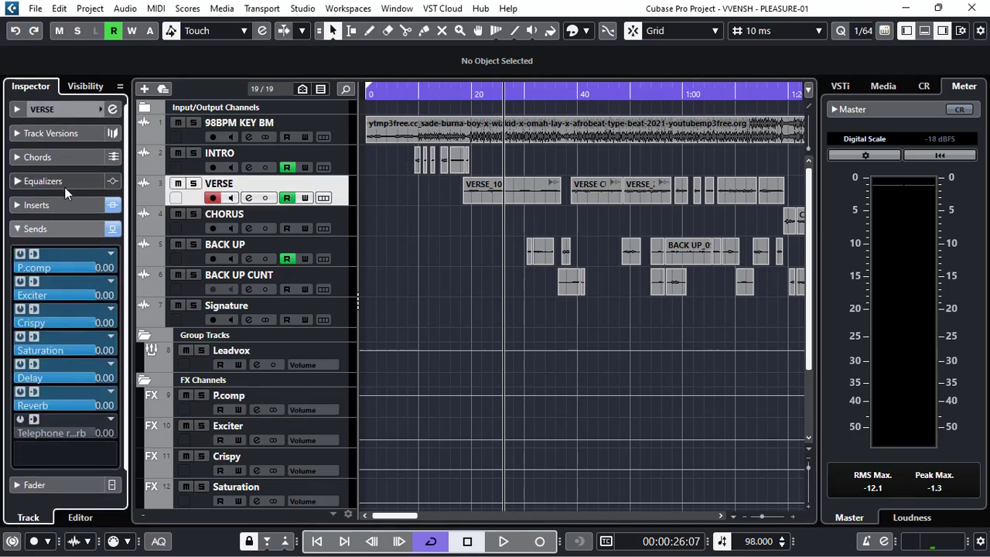
left_click(36, 228)
left_click(51, 251)
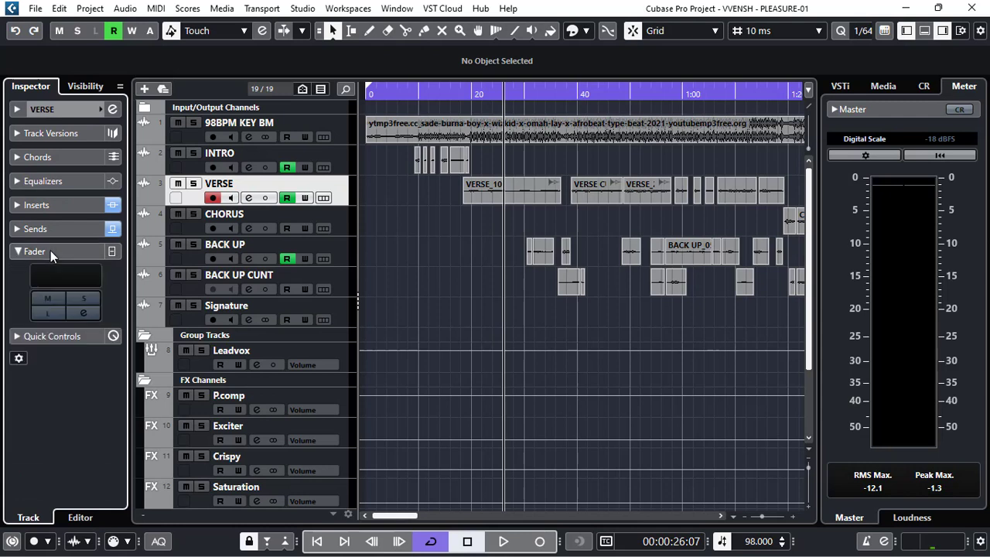
left_click(459, 93)
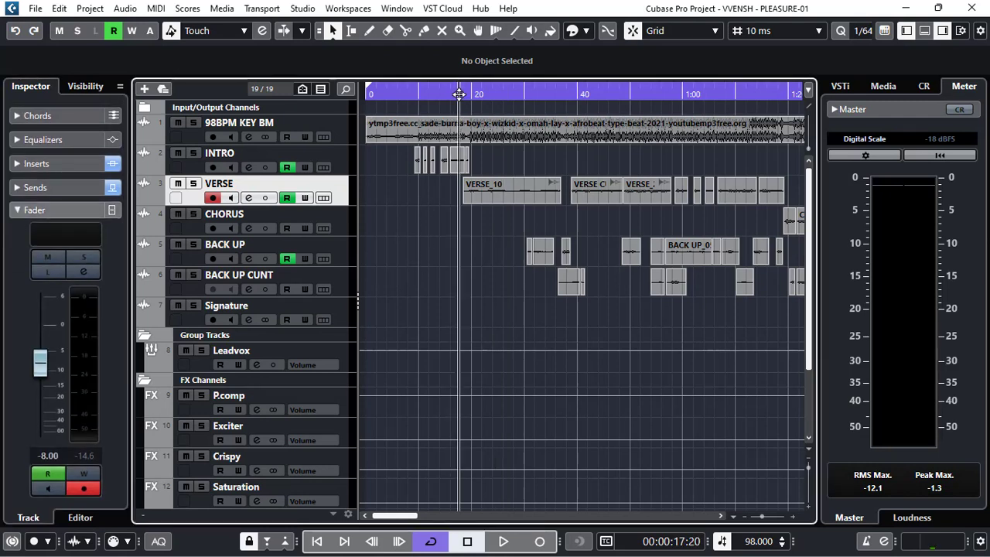
left_click(65, 209)
Step: Play the song and set the P.comp FX channel fader to -18.0 dB
left_click(348, 400)
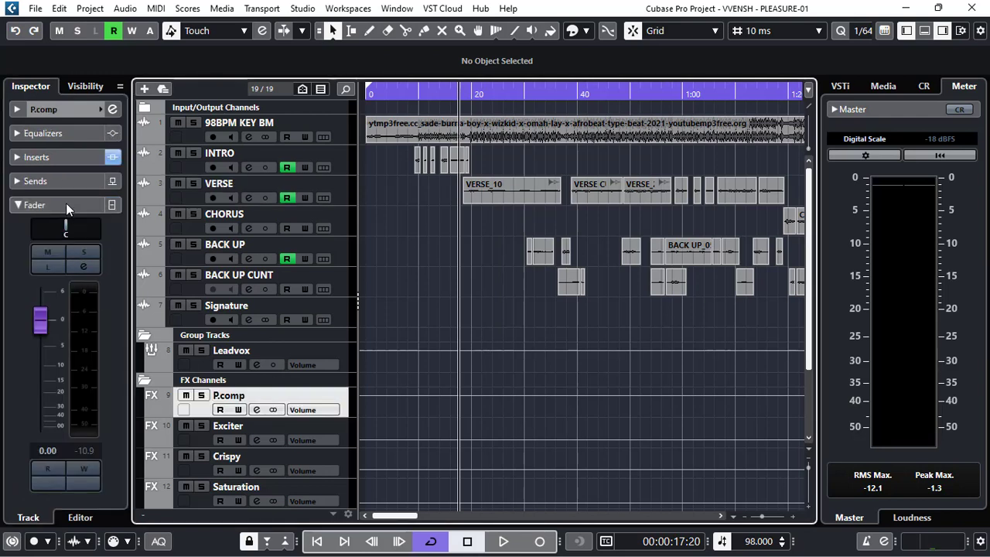
key("space")
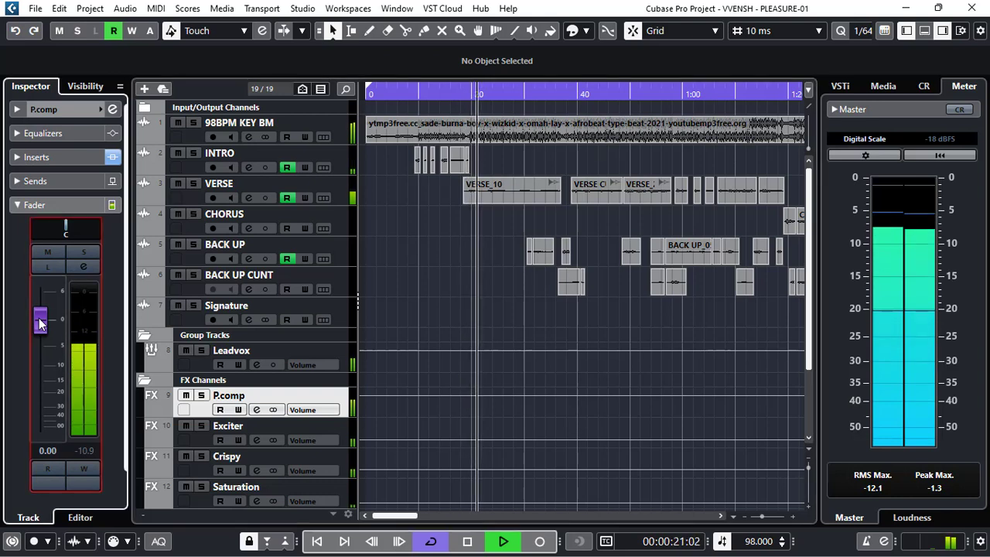
left_click_drag(40, 324, 41, 388)
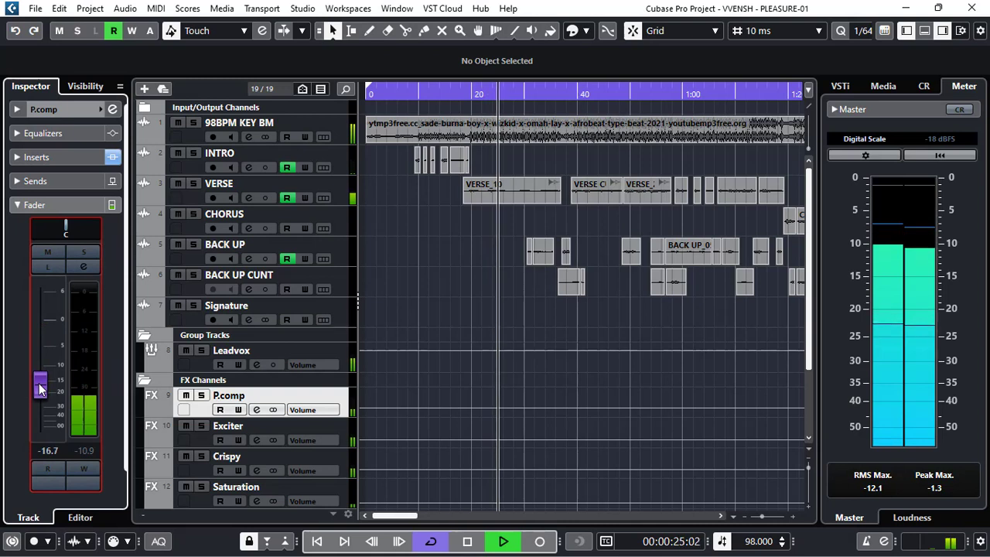
left_click_drag(40, 388, 41, 422)
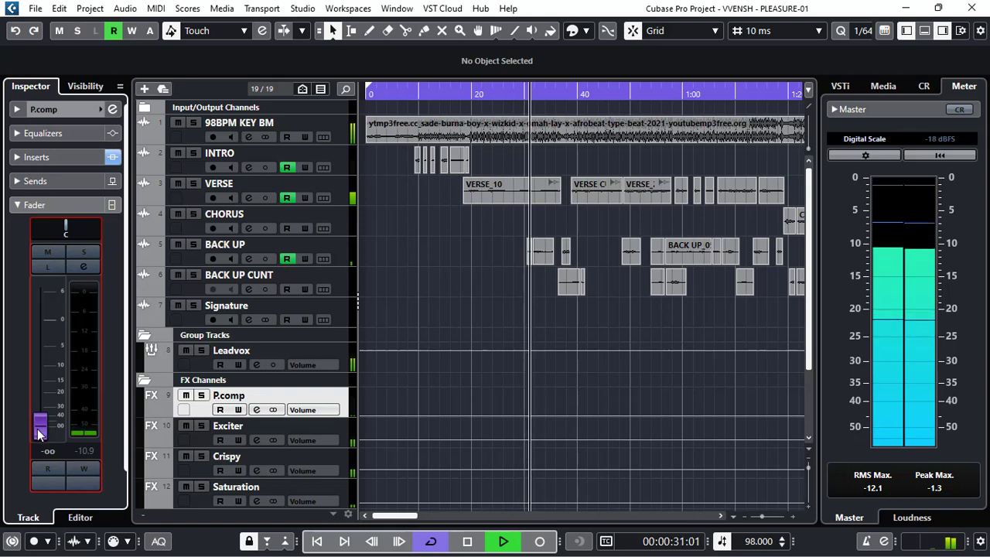
left_click_drag(40, 433, 46, 392)
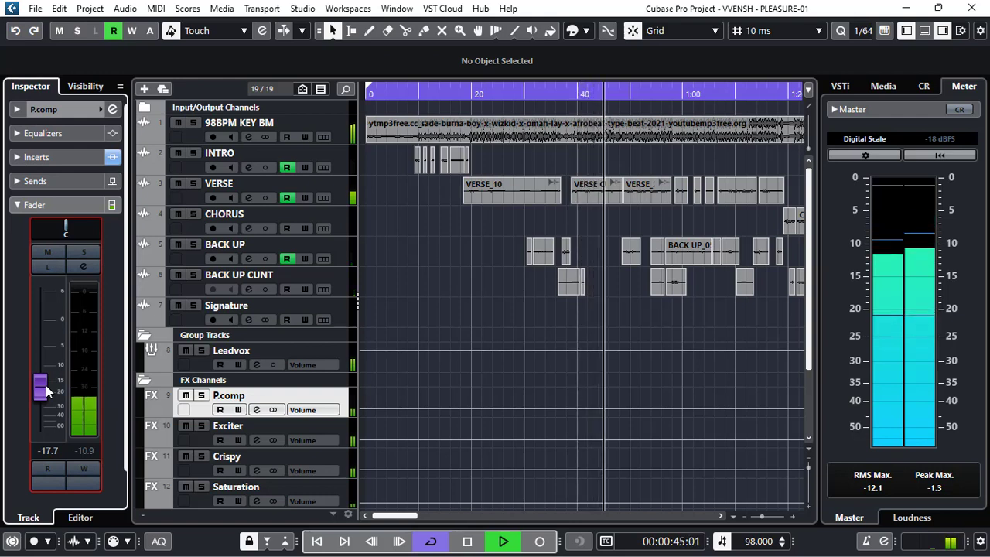
left_click_drag(46, 393, 46, 394)
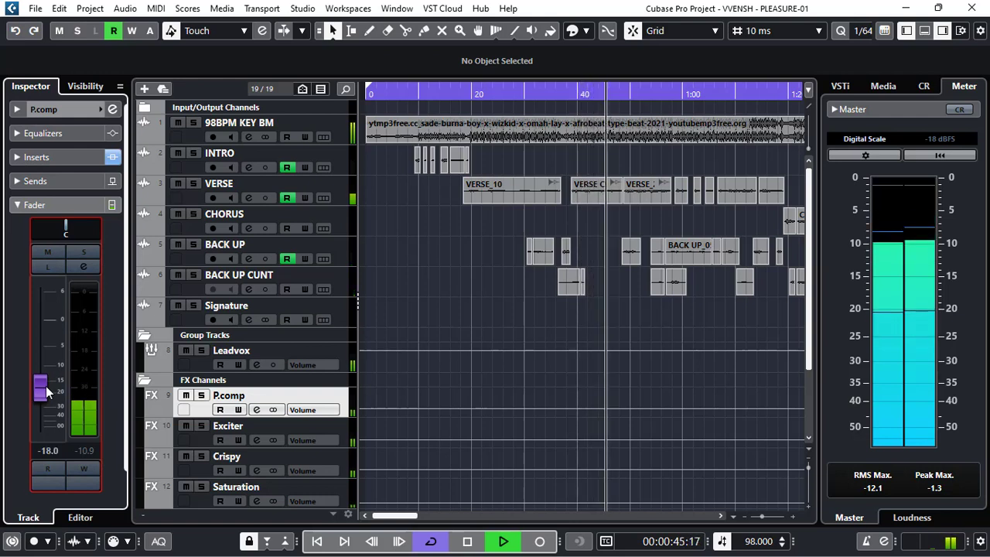
Step: Stop playback near 0:50 and give INTRO a send to P.comp at 0.00
left_click(58, 205)
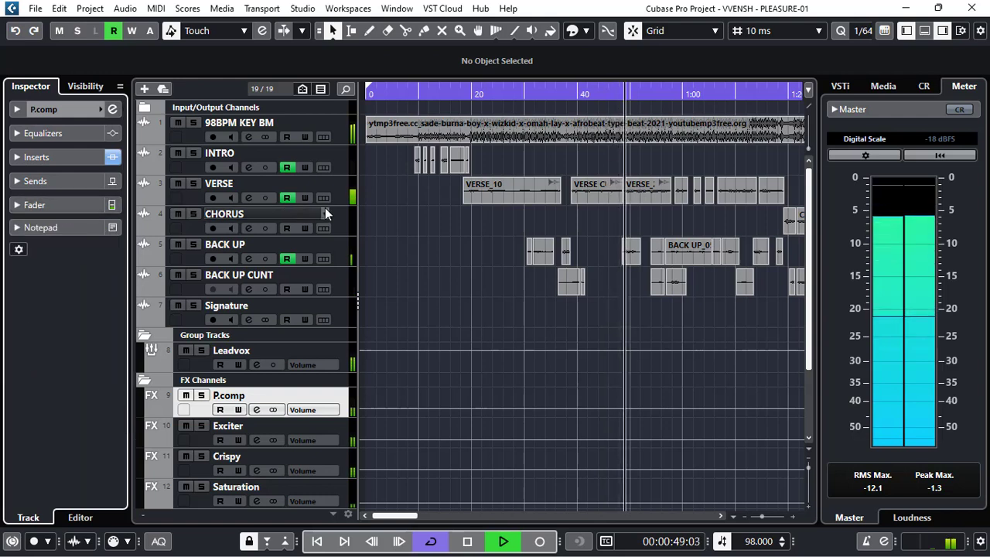
key("space")
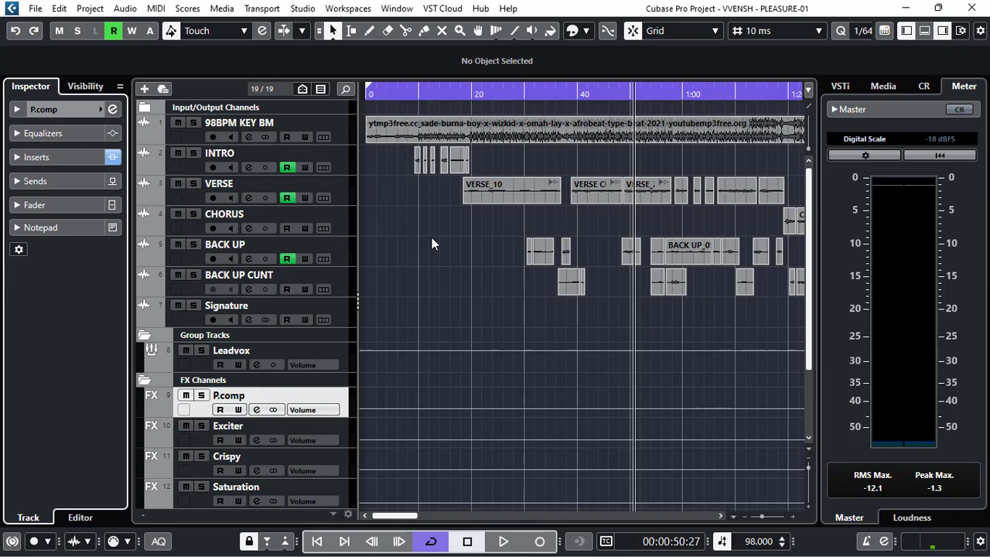
left_click(341, 157)
left_click(72, 227)
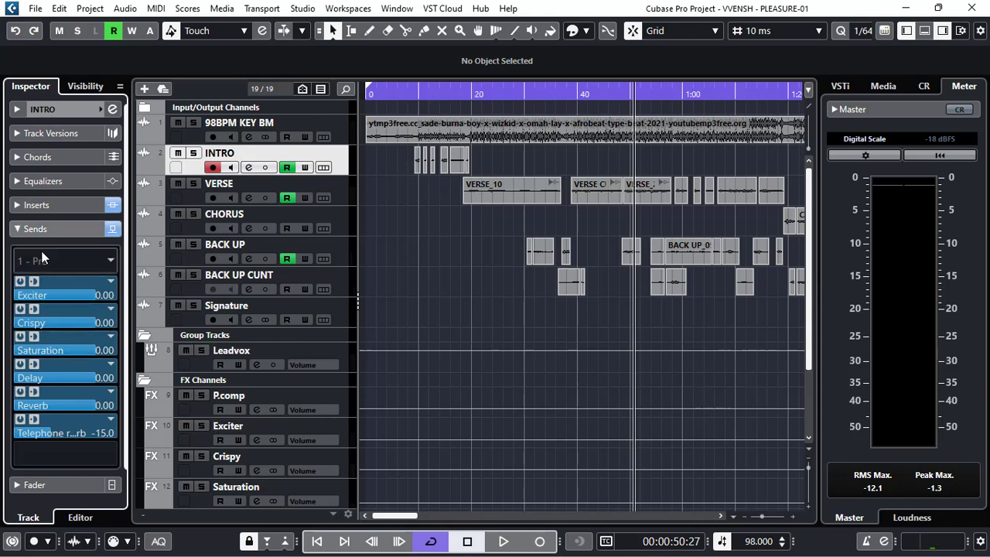
left_click(46, 256)
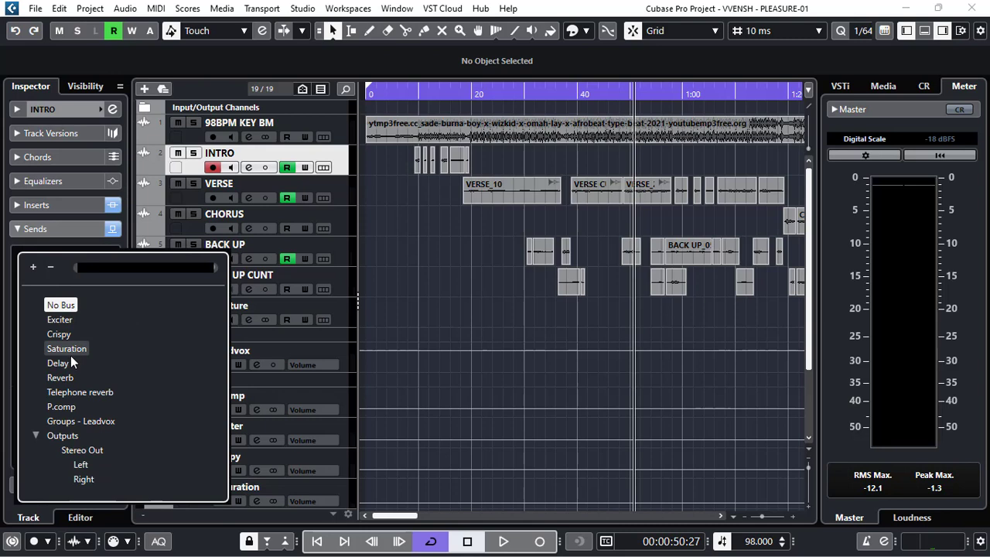
left_click(70, 409)
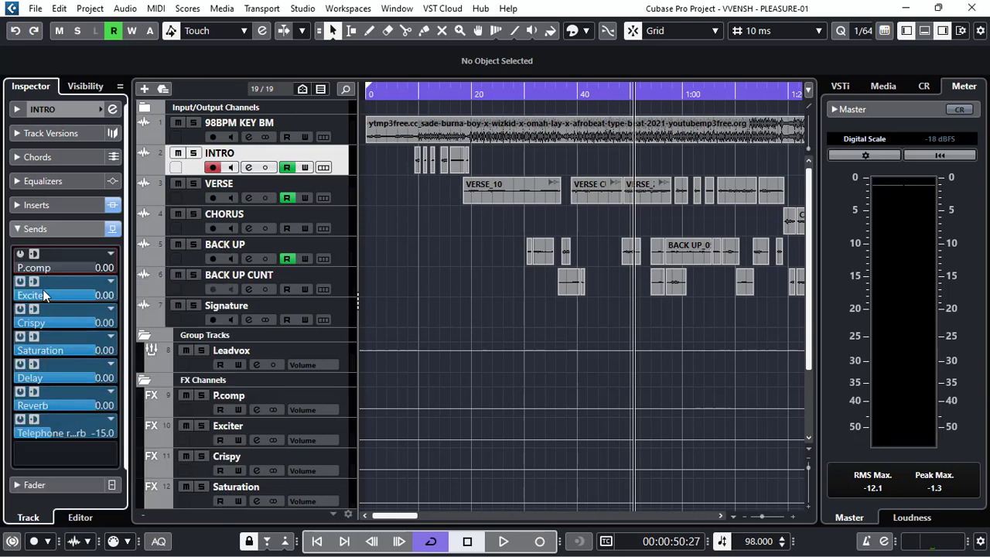
left_click(49, 229)
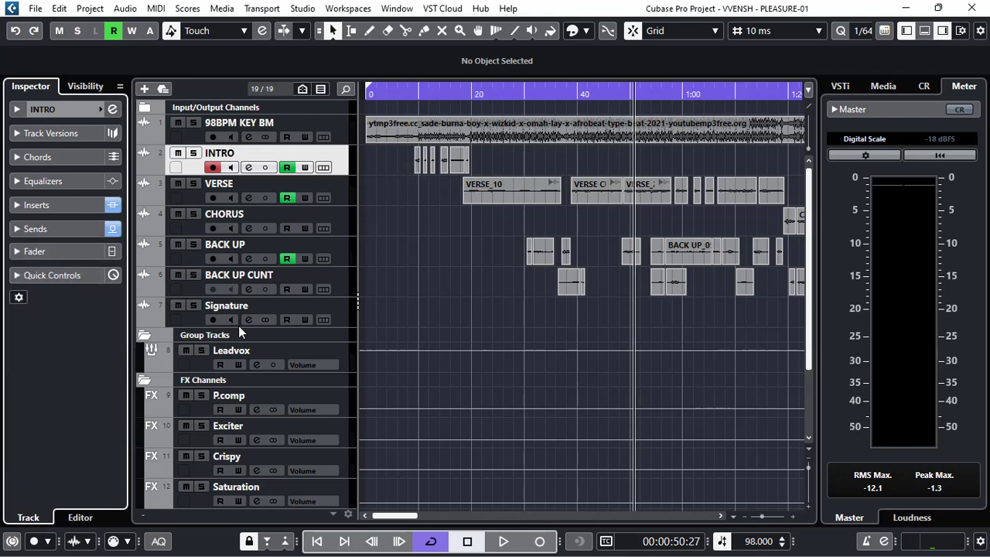
Step: Route CHORUS's first send slot to P.comp at 0.00, then select BACK UP
left_click(345, 185)
left_click(344, 226)
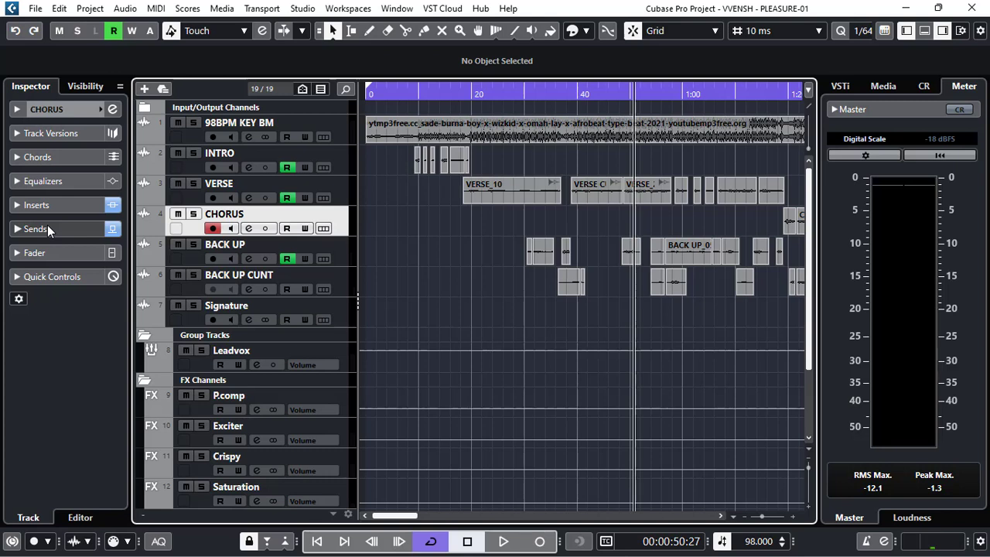
left_click(47, 229)
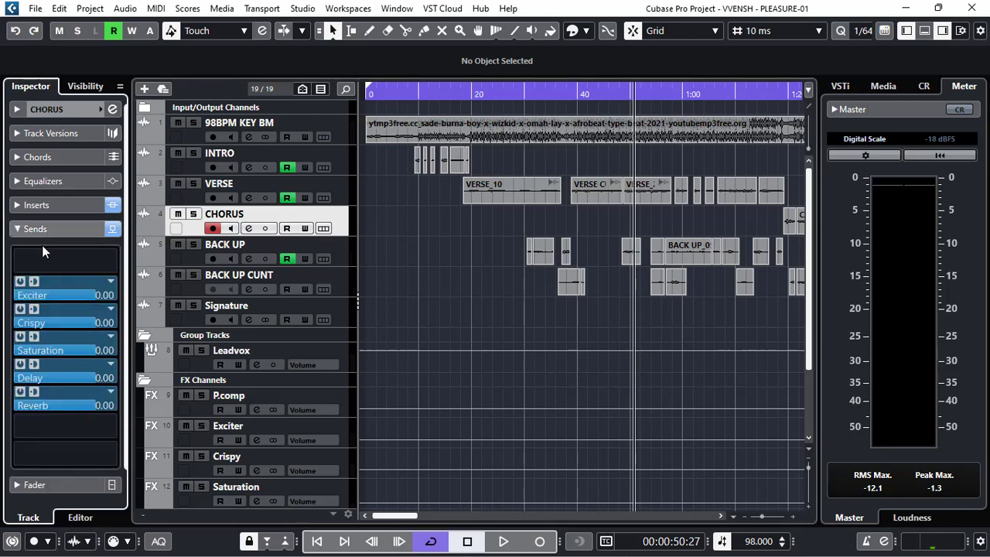
left_click(41, 260)
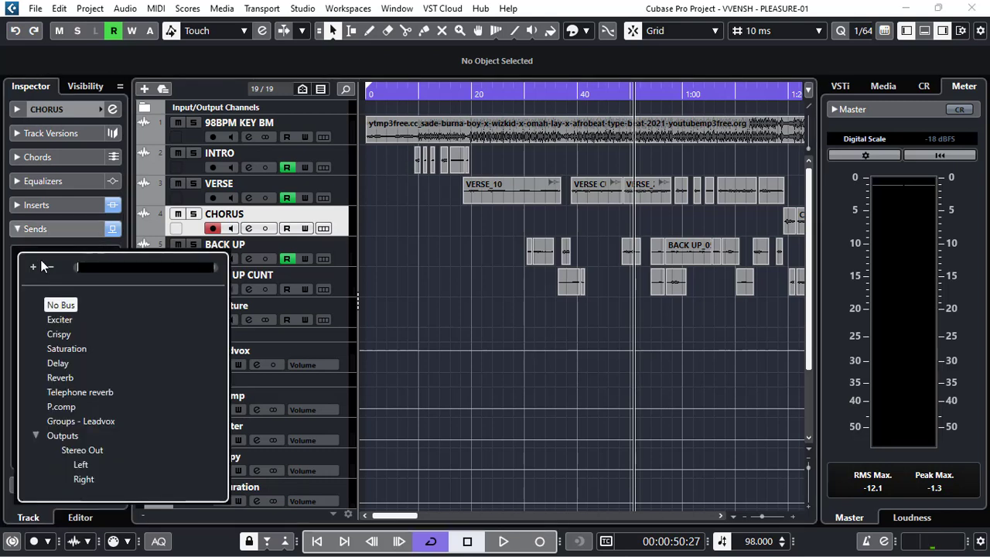
left_click(66, 406)
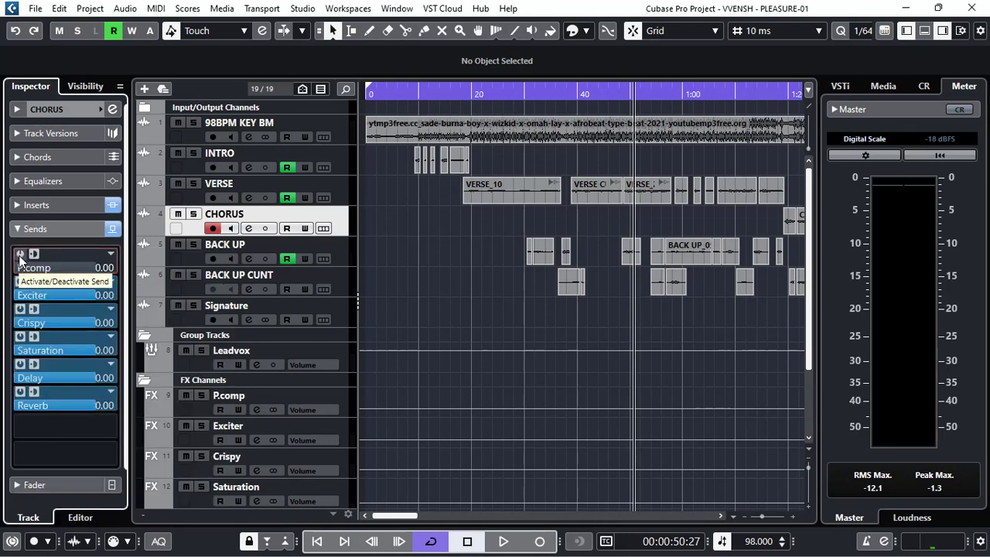
left_click(35, 229)
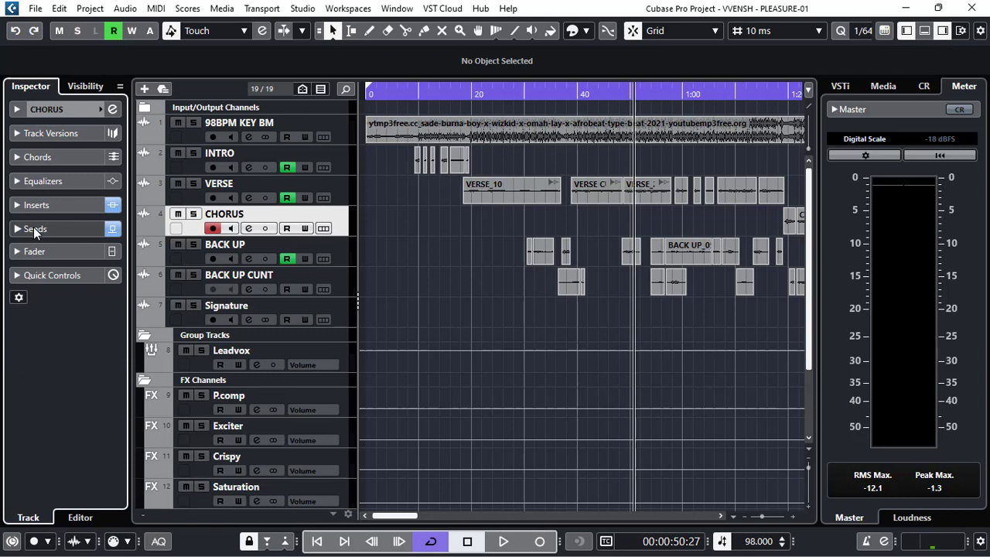
left_click(339, 251)
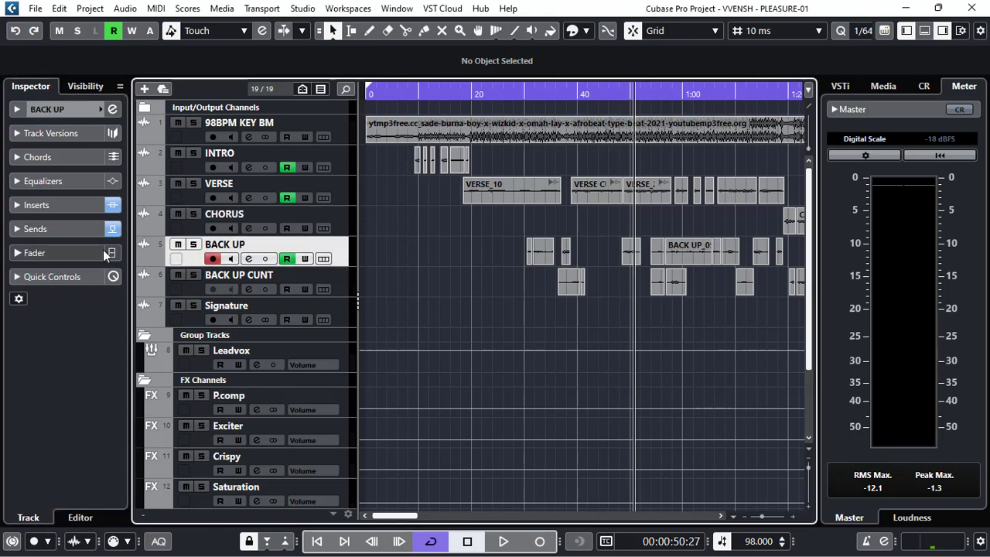